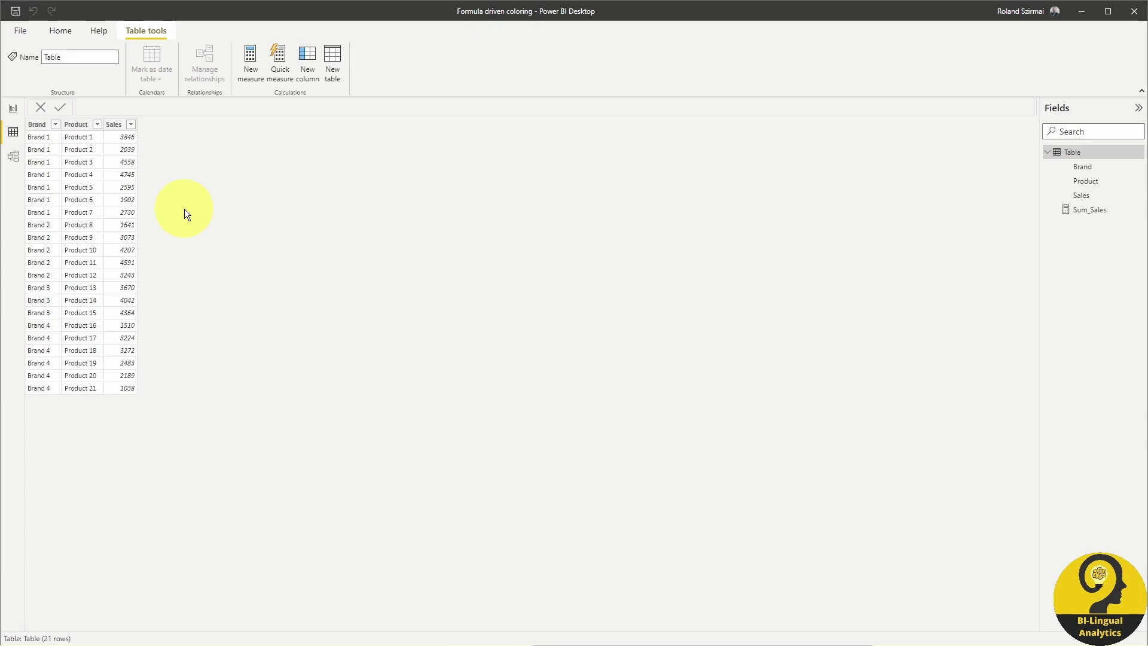
Leave Data view for the report page with the sales table, treemap and Brand slicer
click(12, 108)
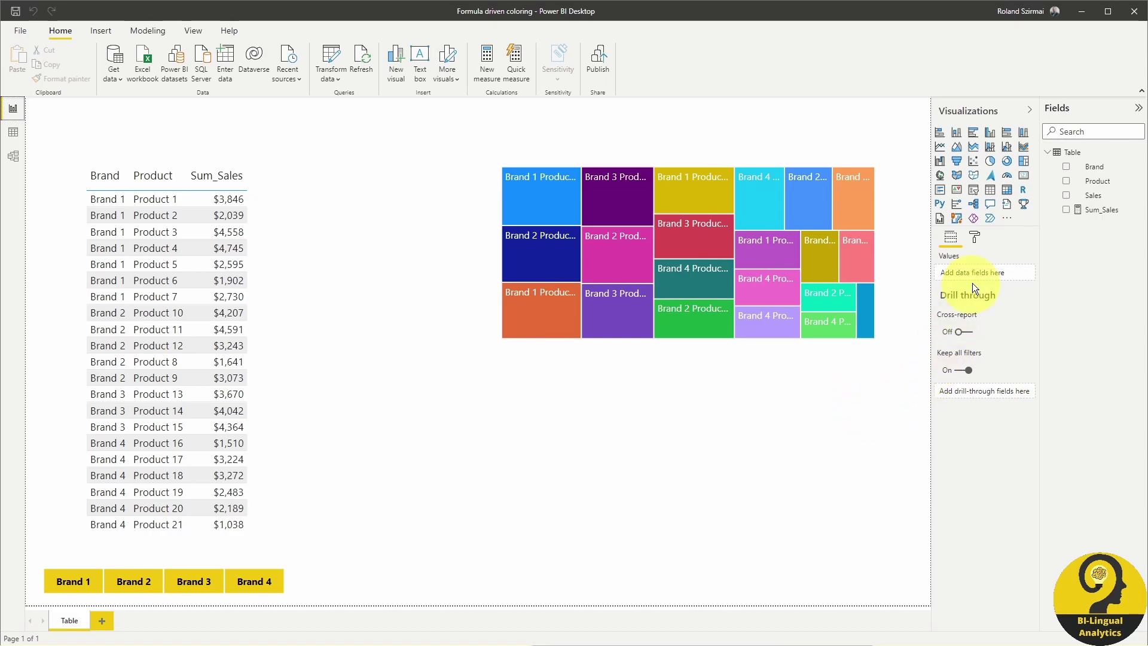
Set the BG Image.png page background to 0% transparency so it frames the panels
click(975, 237)
click(998, 326)
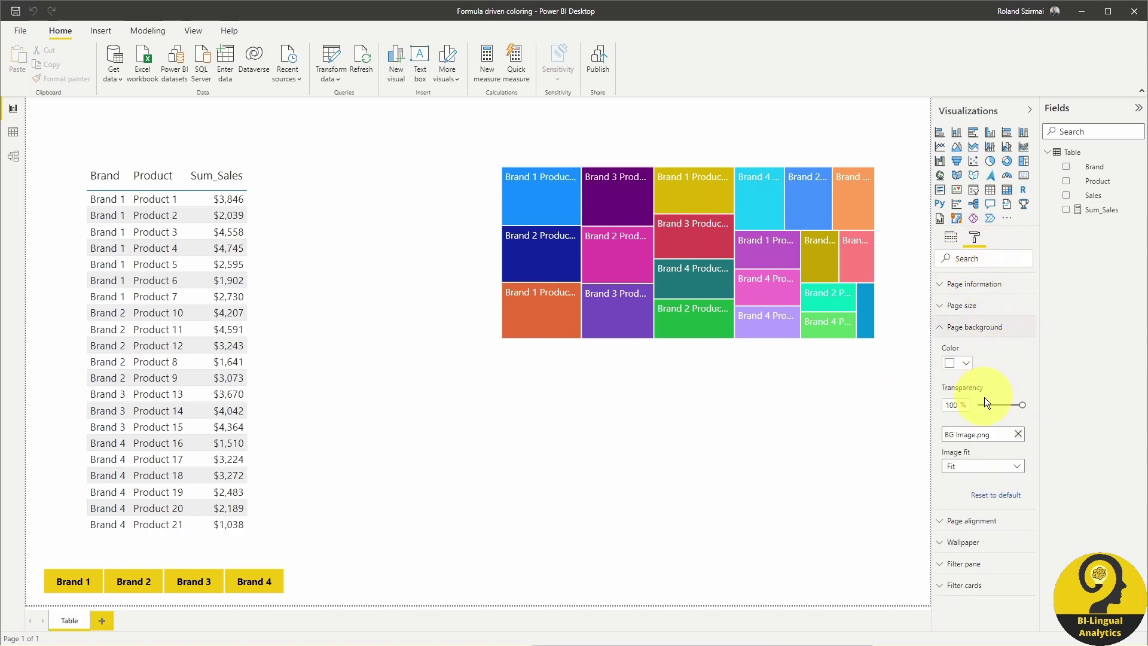
click(980, 404)
click(936, 327)
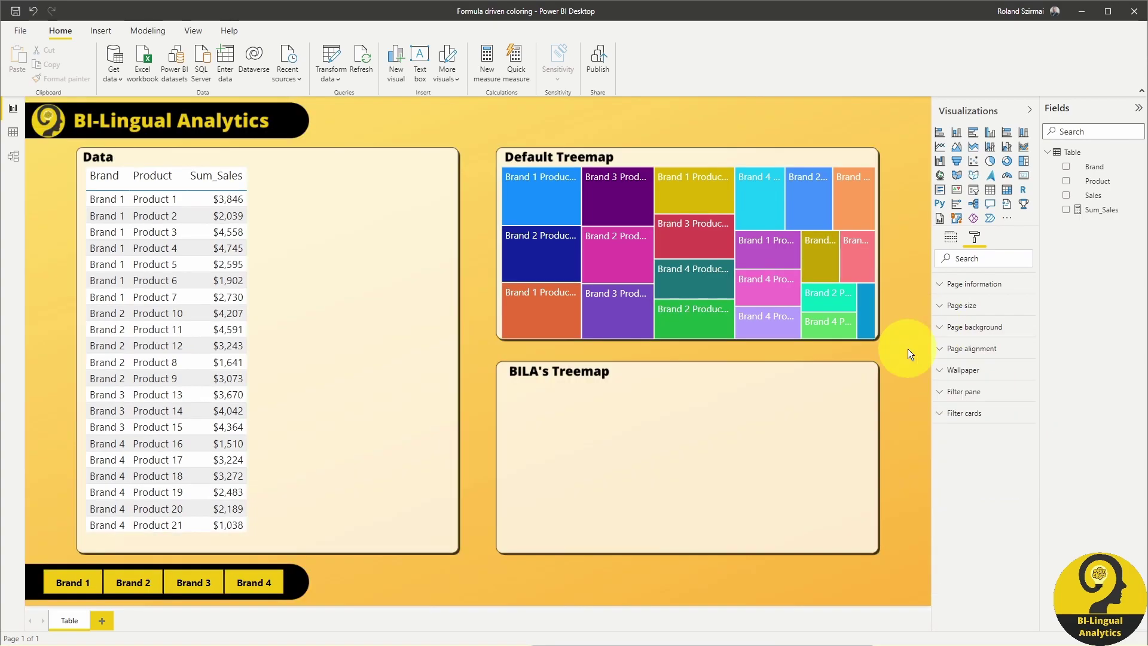
Open the Default Treemap's Data colors advanced controls, currently a Count of Product gradient
click(776, 168)
click(777, 171)
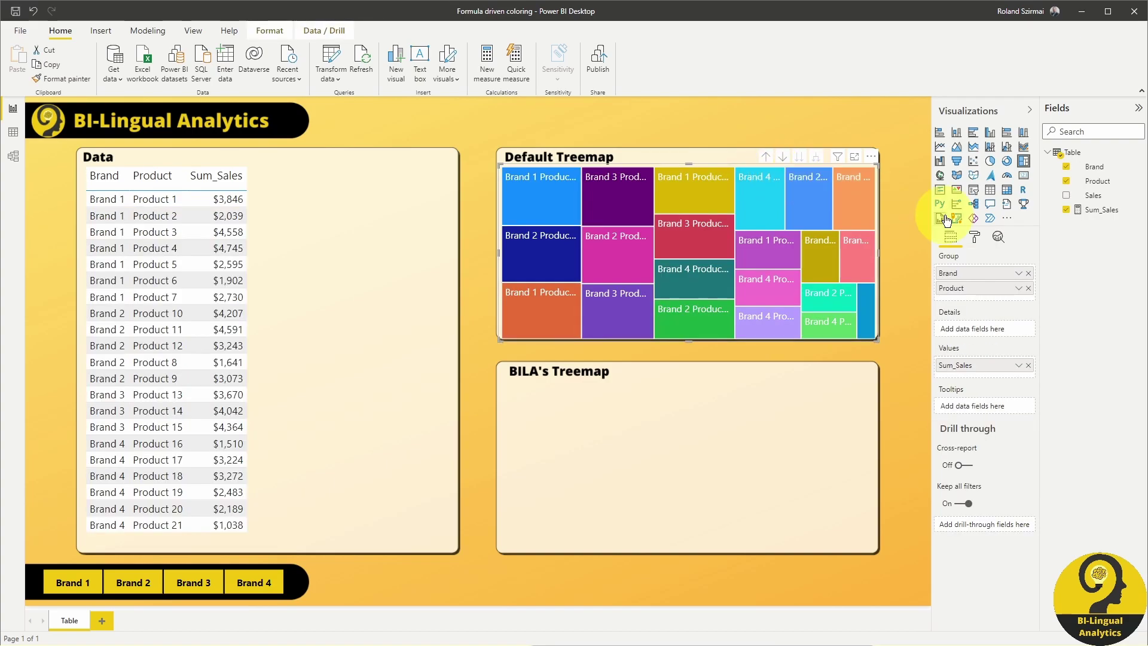
click(976, 237)
click(986, 331)
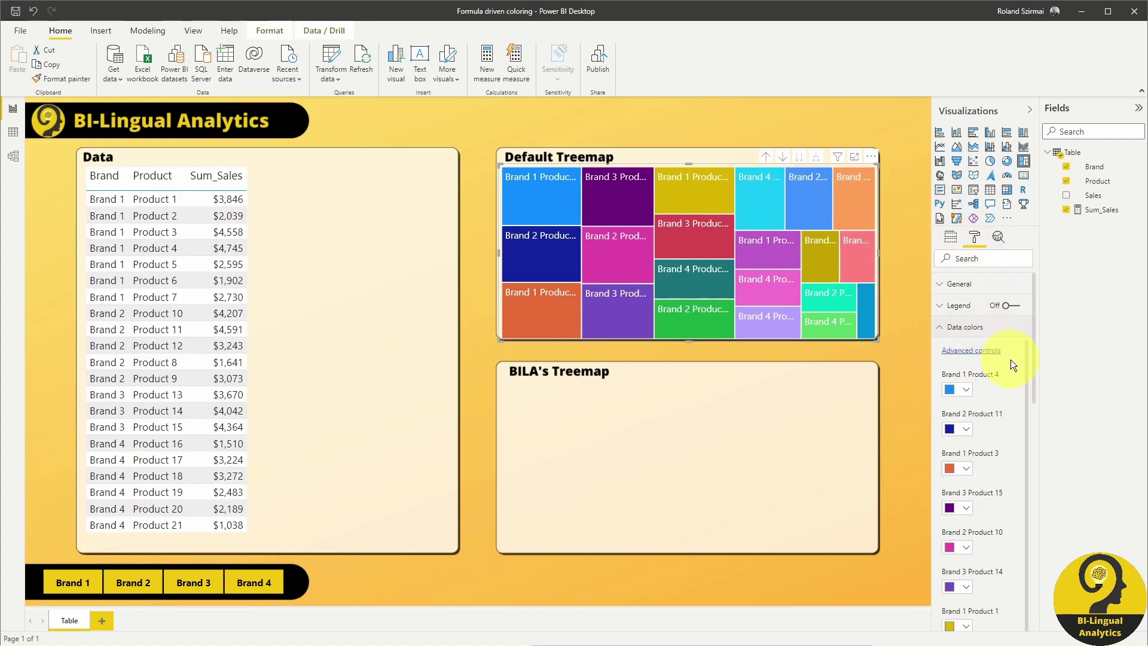
scroll(1021, 350, down, 5)
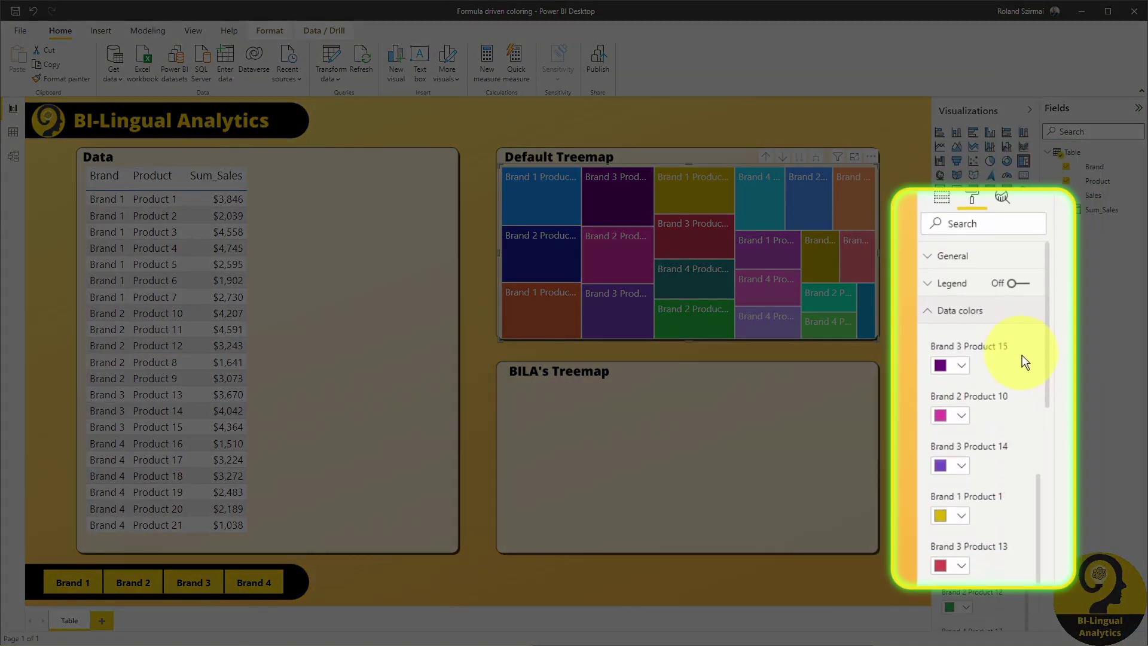
scroll(1015, 433, down, 3)
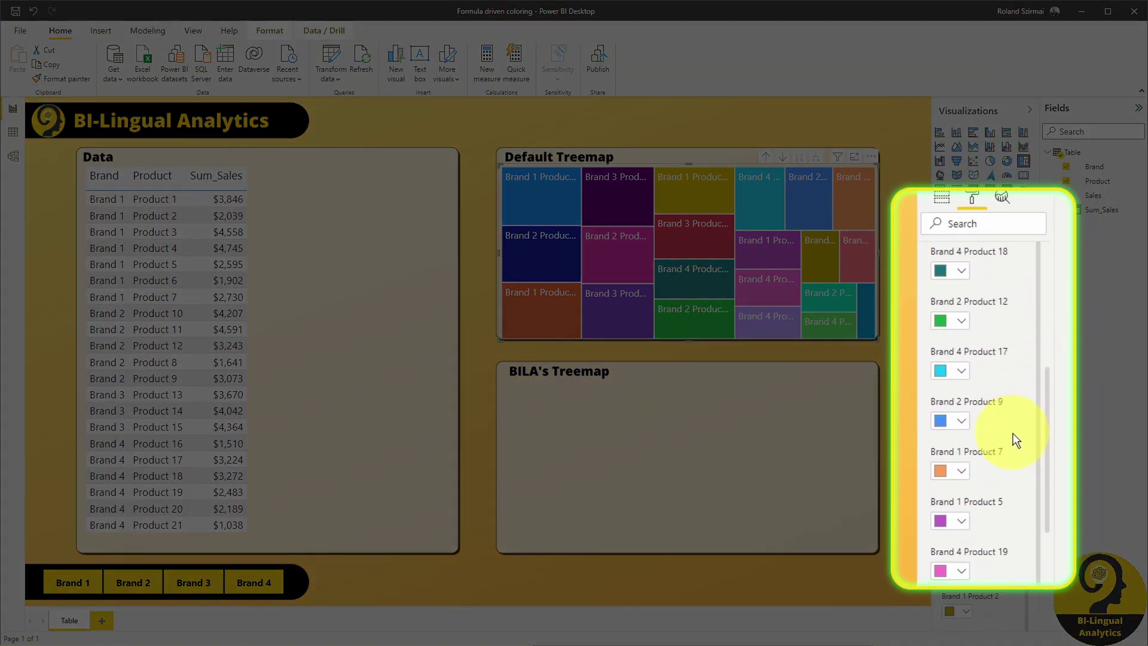
scroll(1014, 437, up, 5)
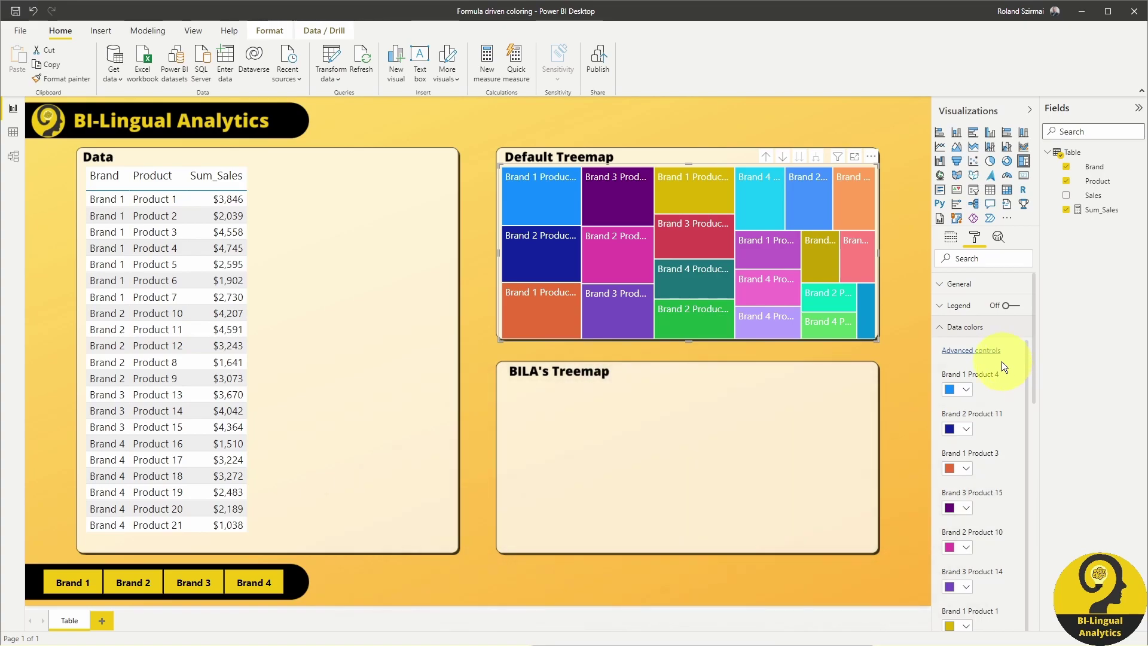
click(989, 352)
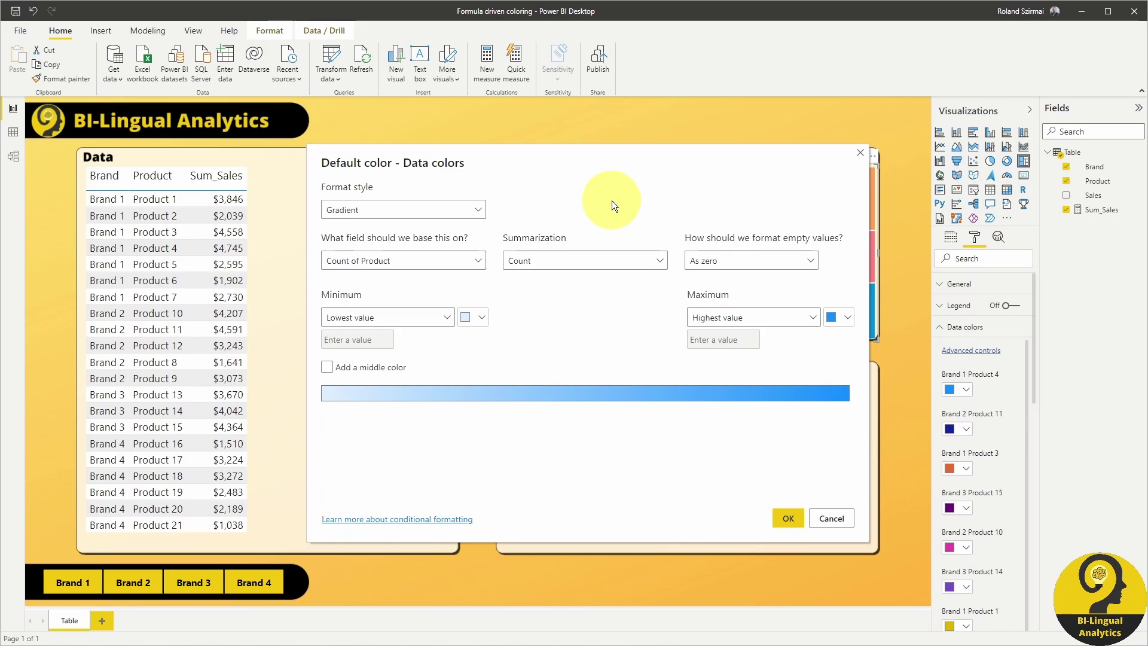
Switch the format style to Field value to look, then cancel without changing colours
click(479, 210)
click(429, 272)
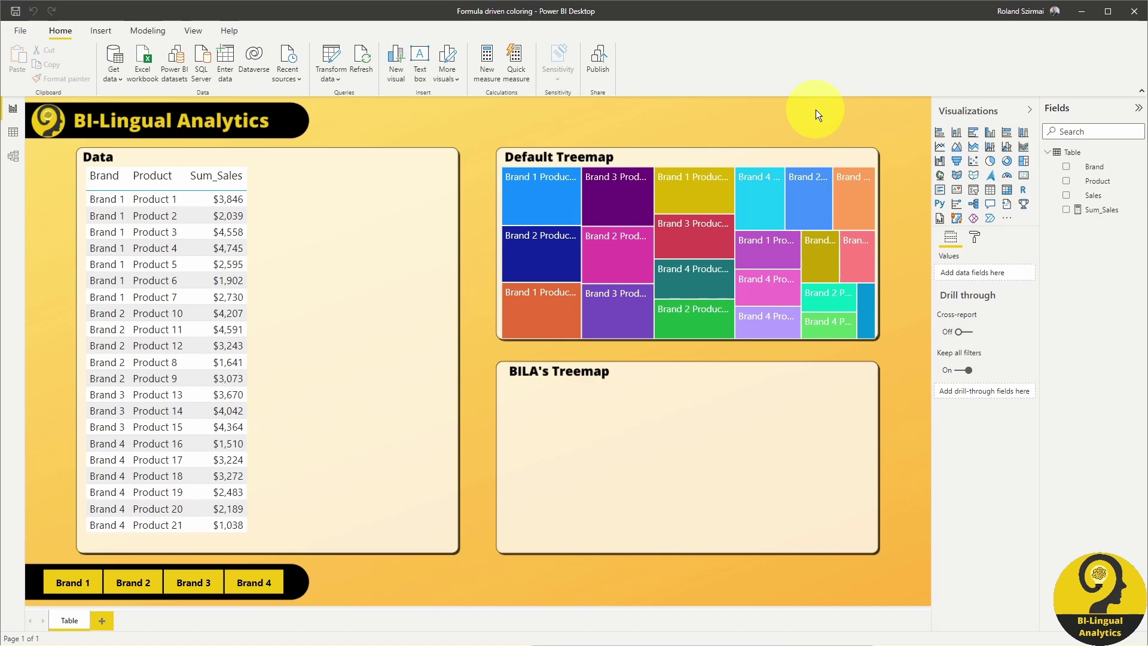
Start a new measure with var RankProd = RANKX(ALL('Table'[Product]) ...)
right_click(1058, 153)
click(1076, 168)
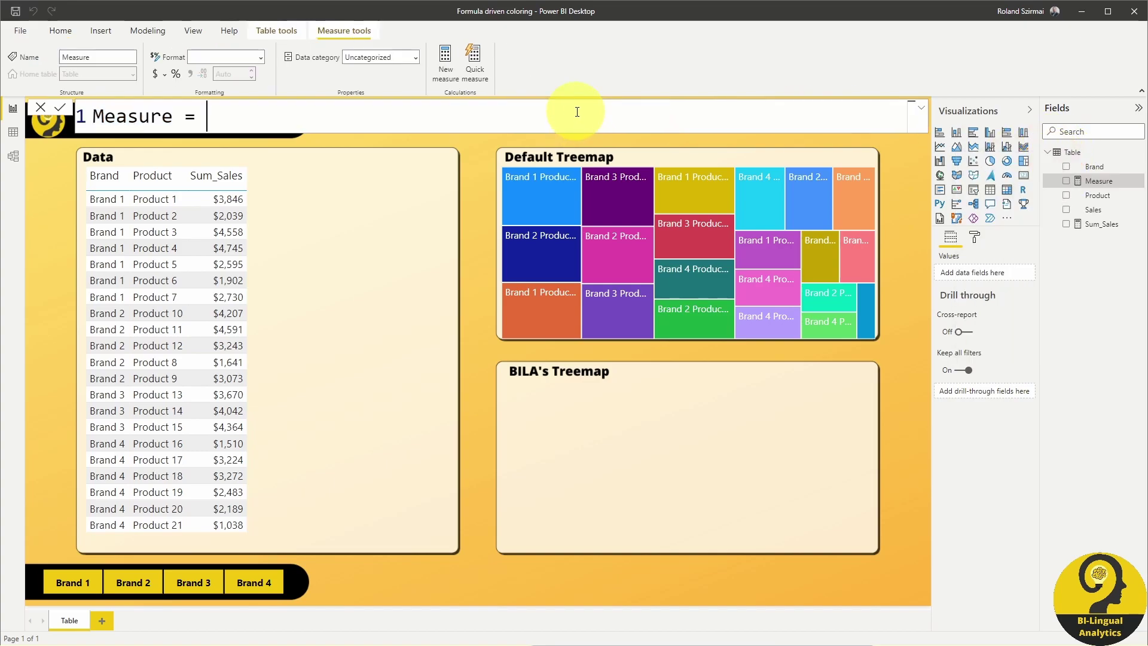
key(shift+Return)
text(var RankProd =)
key(shift+Return)
text(rank)
key(Tab)
key(shift+Return)
text(all)
key(Tab)
key(Down)
key(Tab)
Finish RANKX over [Sum_Sales] DESC, return RankProd, and add the Measure to the Data table
text(),)
key(shift+Return)
text(sum)
key(Down)
key(Down)
key(Down)
key(Down)
key(Tab)
text(,, DESC)
key(shift+Return)
text())
key(shift+Return)
text(Return)
key(shift+Return)
text(R)
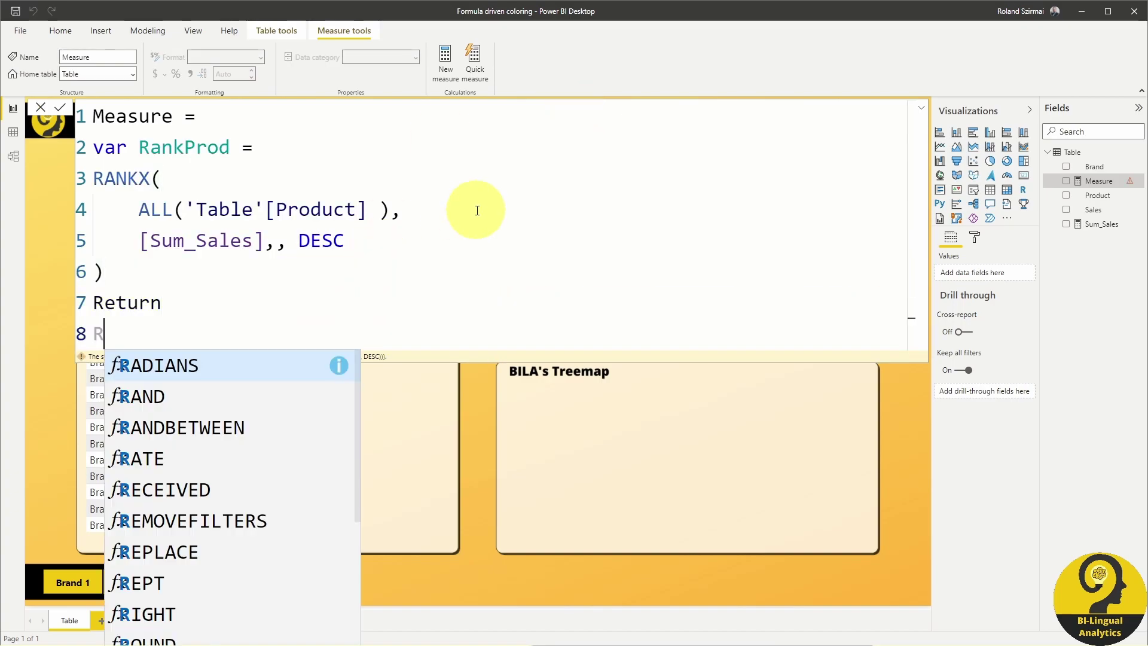
text(ankProd)
key(Return)
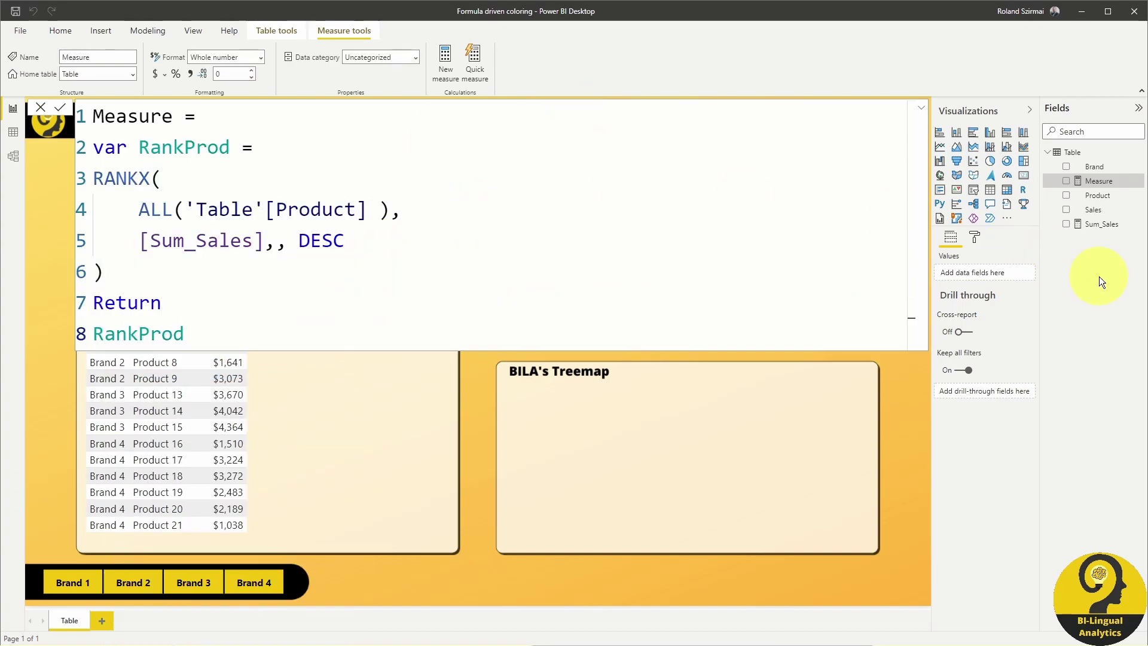
click(325, 390)
click(1067, 181)
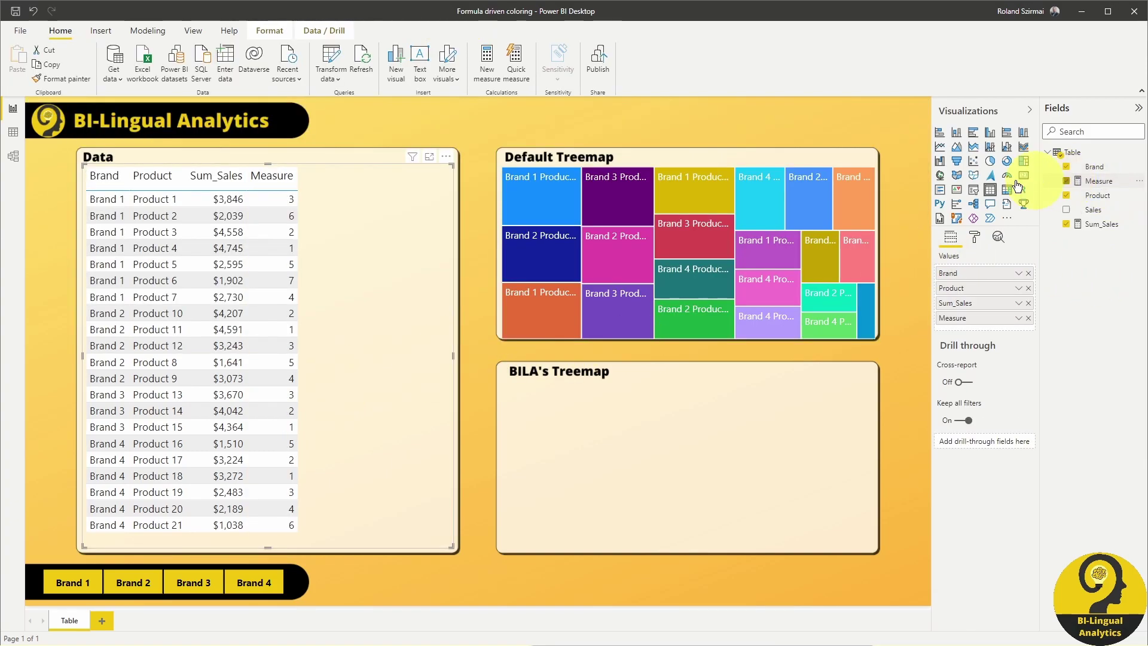
Sort the Data table by Brand and Sum_Sales, then remove Brand so products rank 1–21
click(100, 176)
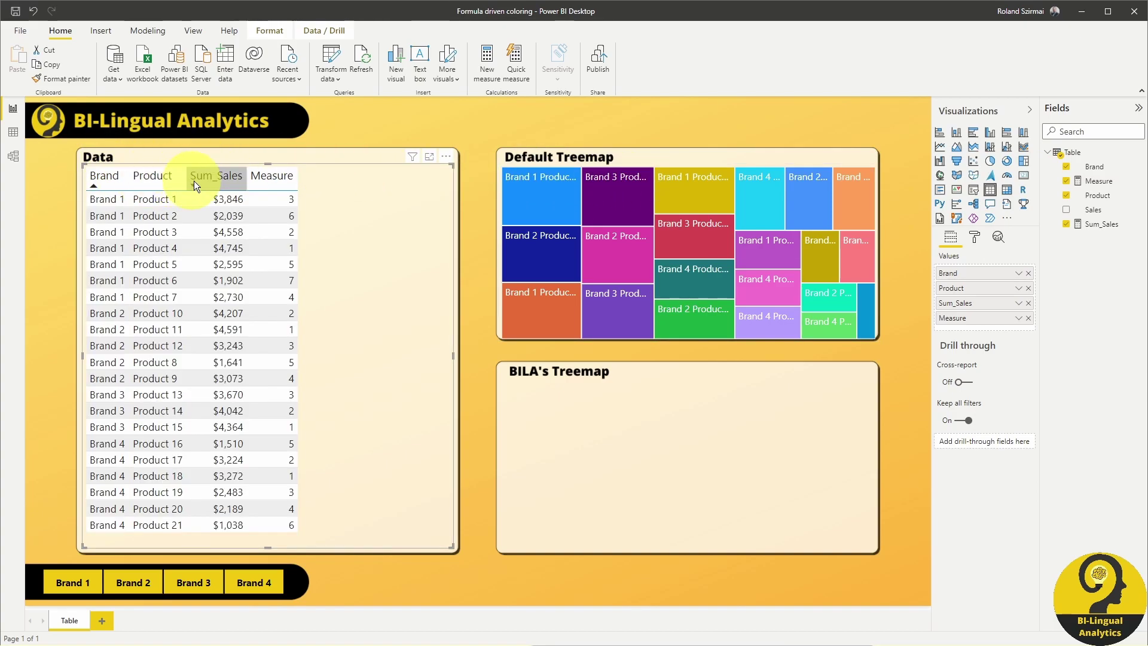
shift+click(203, 179)
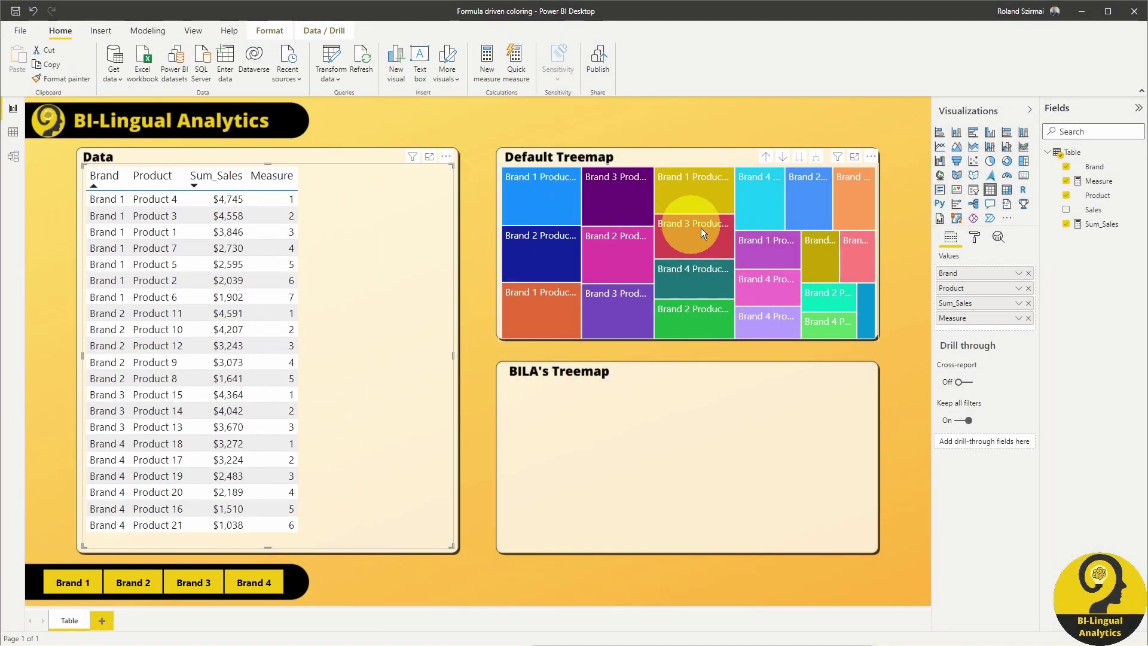
click(1029, 274)
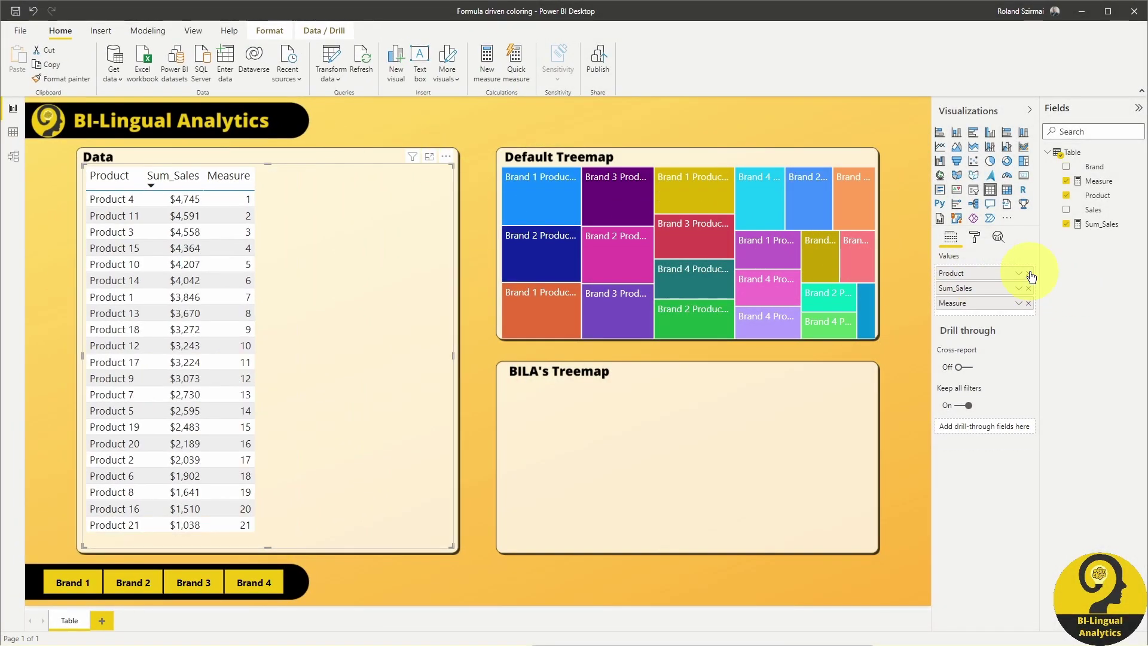
Undo the Brand removal so the Measure ranks products within each brand again
click(543, 117)
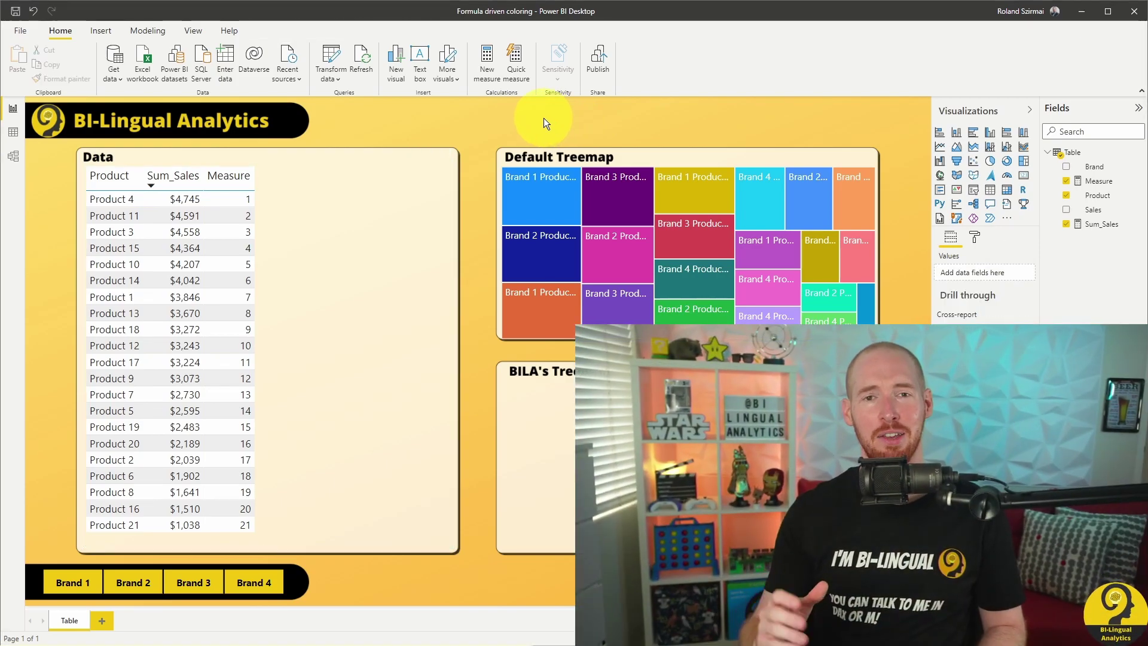
click(33, 11)
click(382, 130)
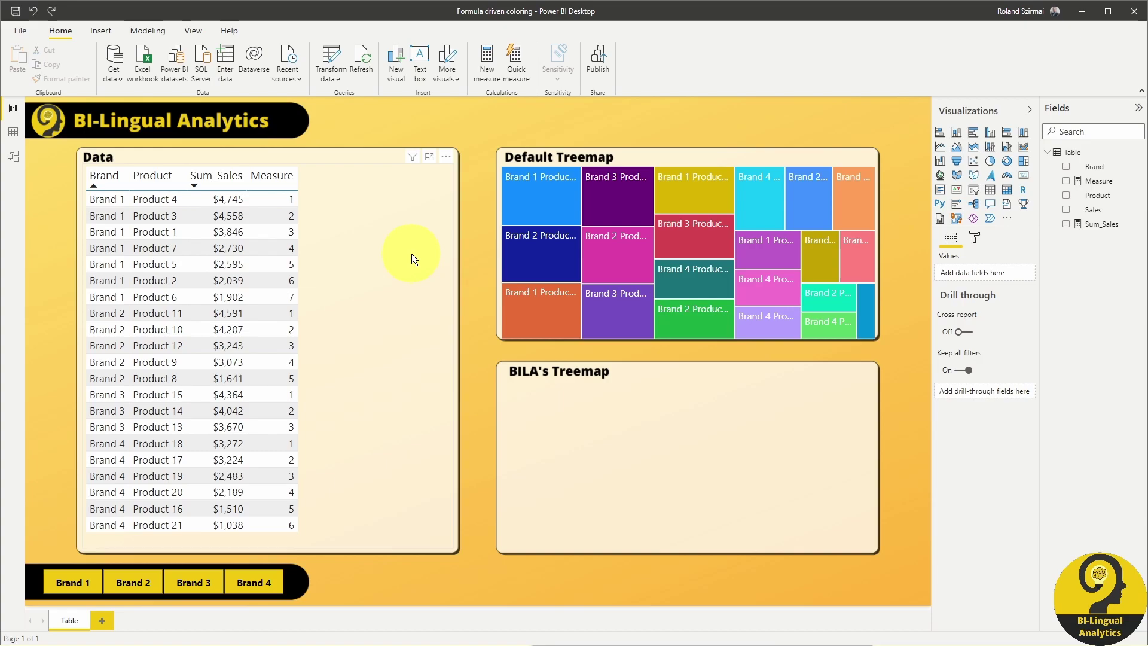
Filter the report to Brand 3 in the slicer to check its product ranks
click(186, 576)
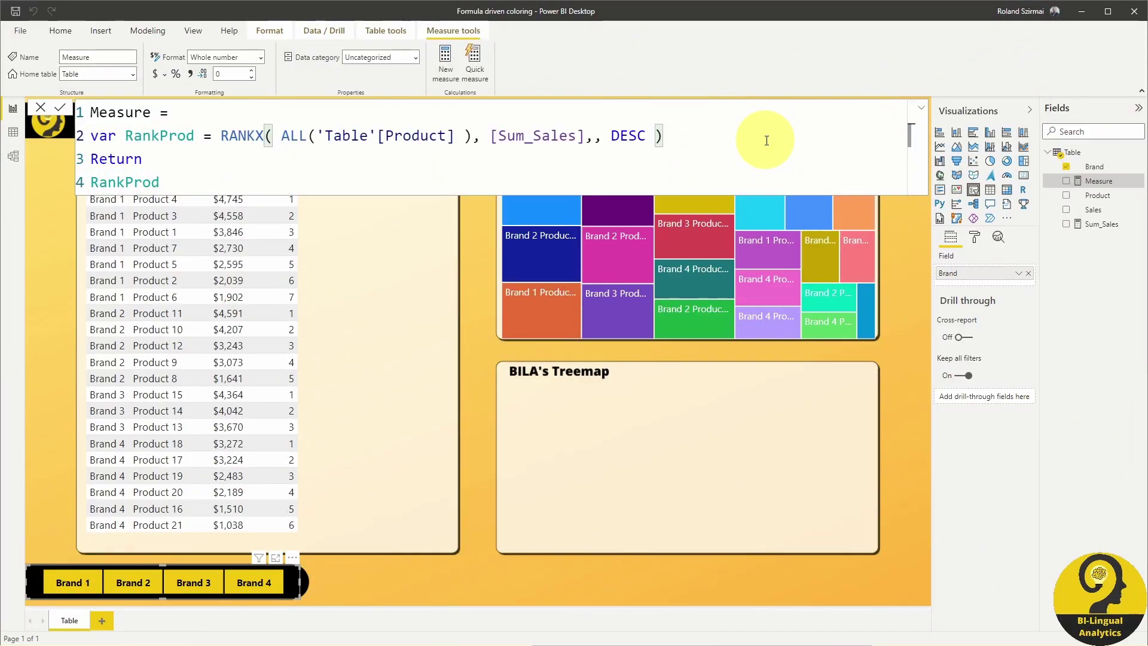
Add var NoOfProduct = CALCULATE(DISTINCTCOUNT('Table'[Product]), REMOVEFILTERS('Table'[Product])) and return it
key(shift+Return)
text(var NoOfProduct = calc)
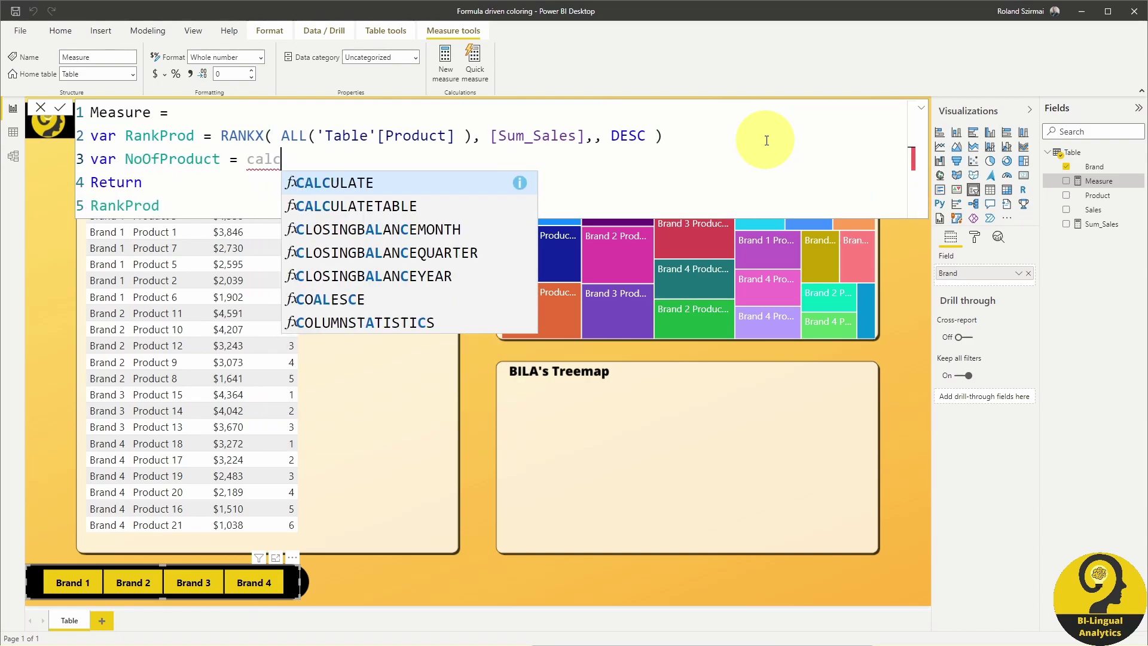
key(Tab)
text(distinctc)
key(Tab)
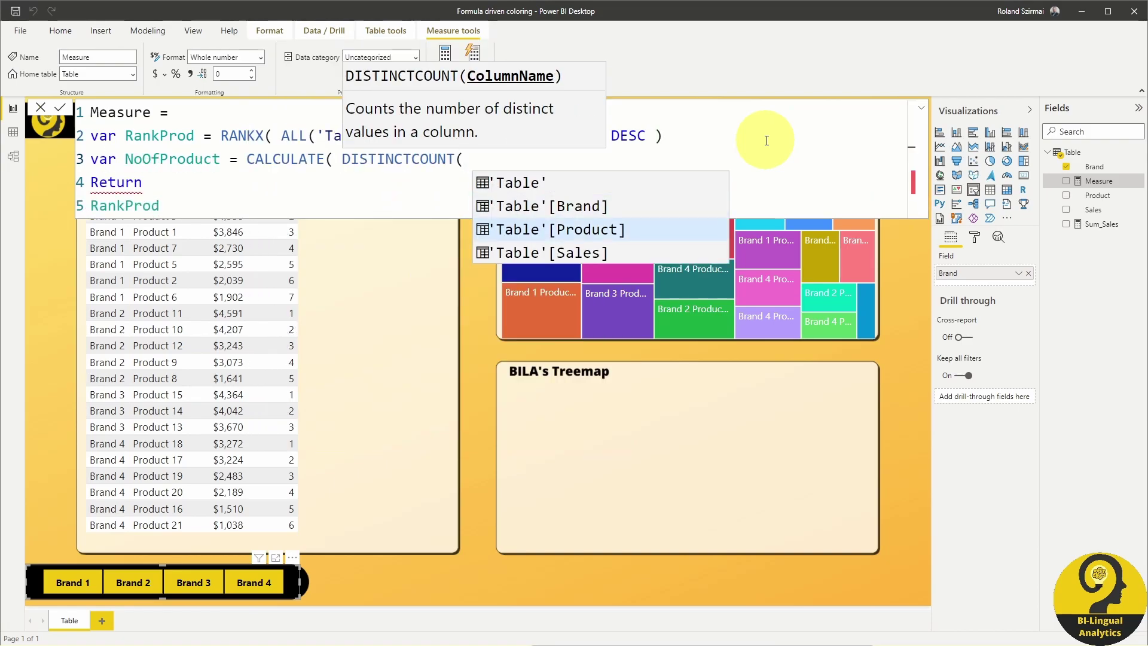
text('Table'[Product] ) , removef)
key(Tab)
text(REMOVEFILTERS('Table'[Product] )))
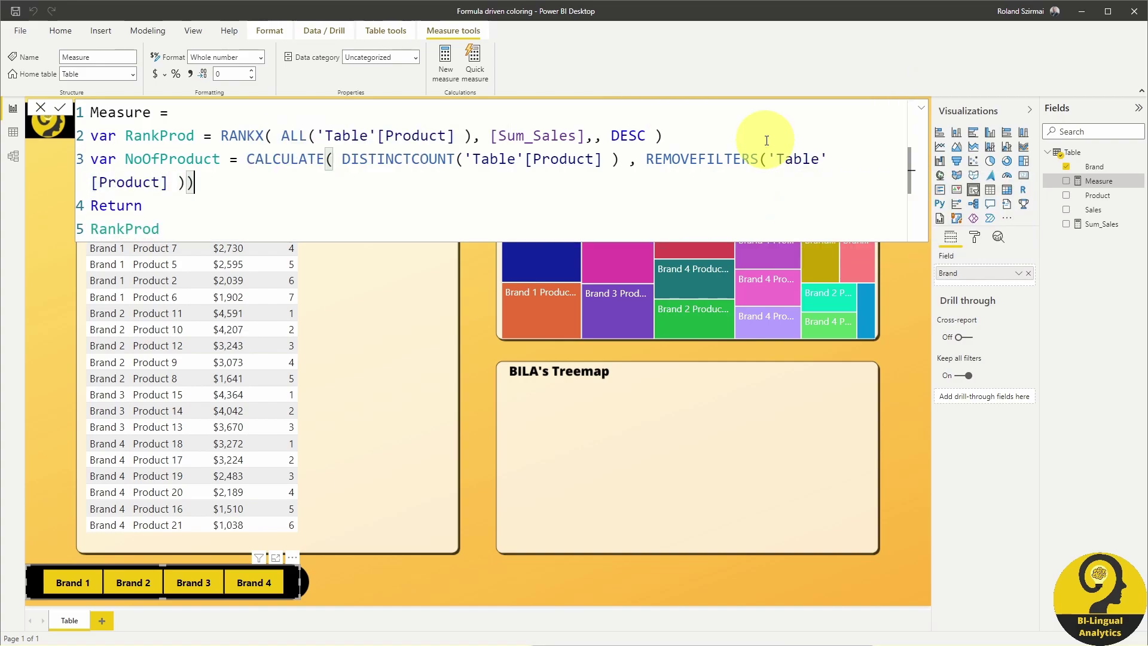
key(ctrl+End)
key(ctrl+shift+Left)
text(NoOfProduct)
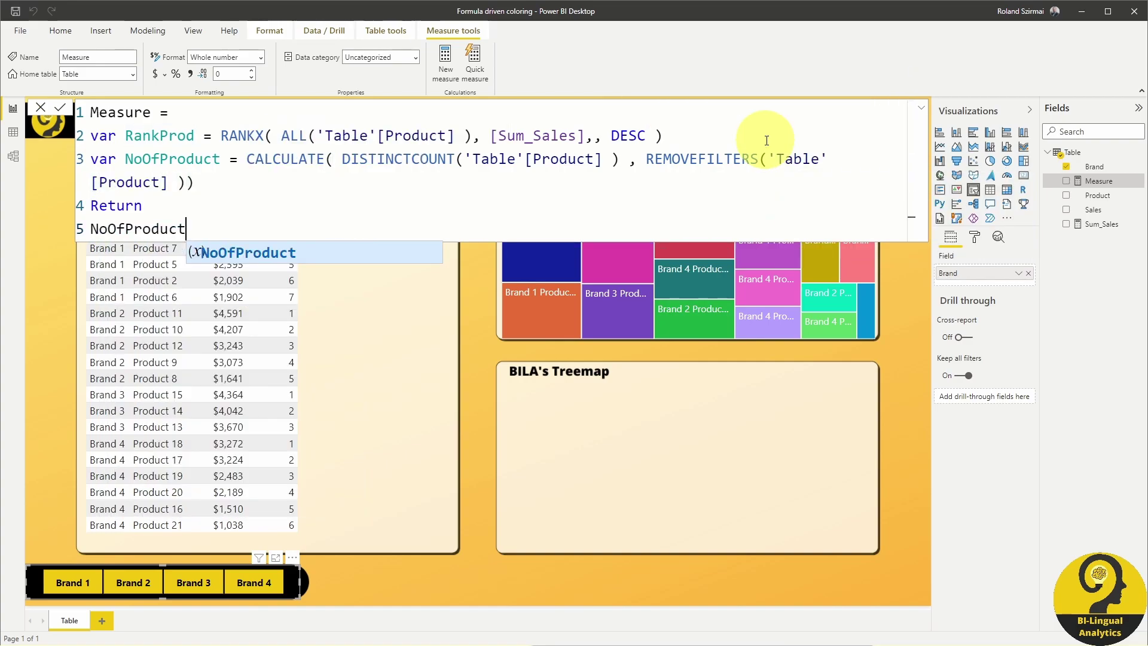
key(Return)
key(Return)
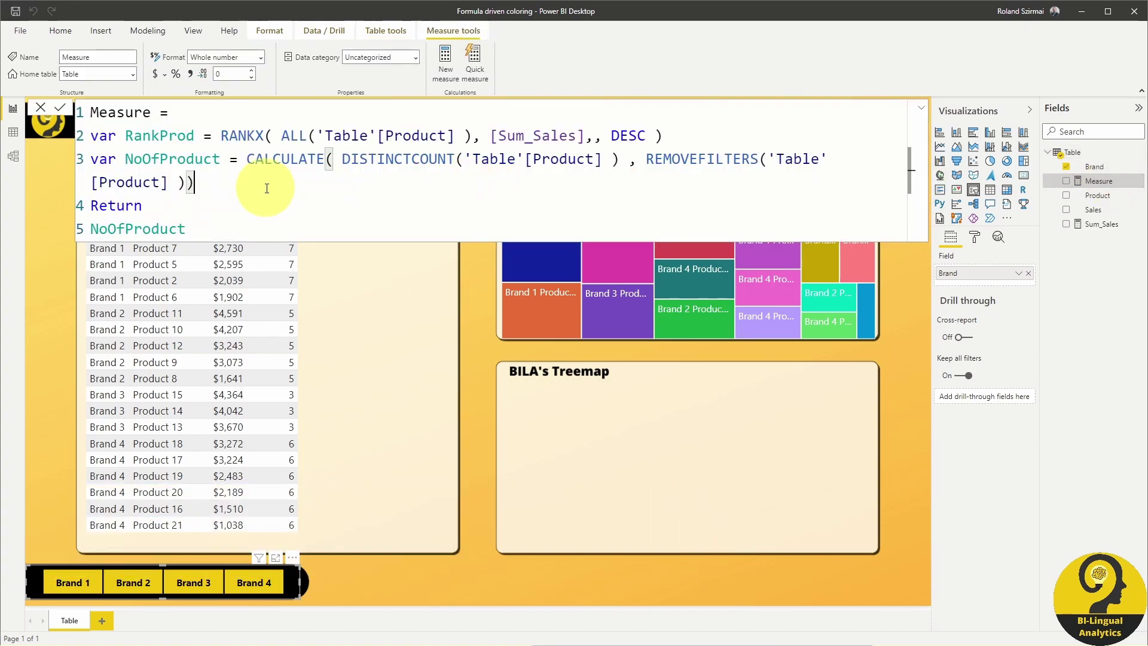
Add var MinTransp = 20 and paste in the Transp SWITCH block
key(Return)
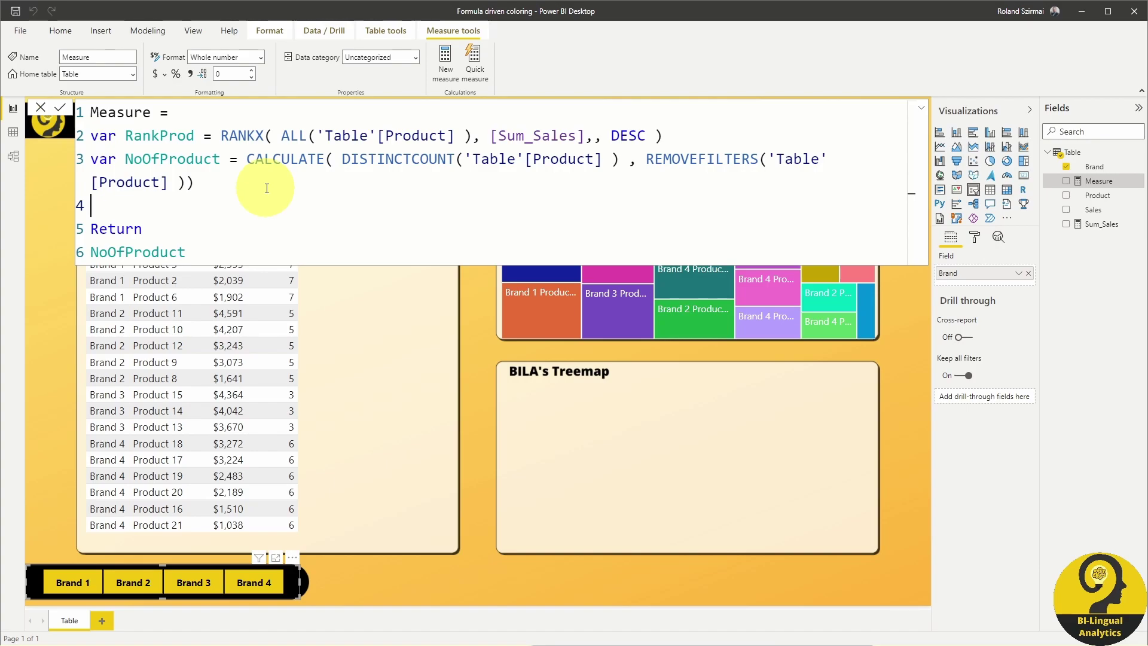
text(var MinTransp = 20)
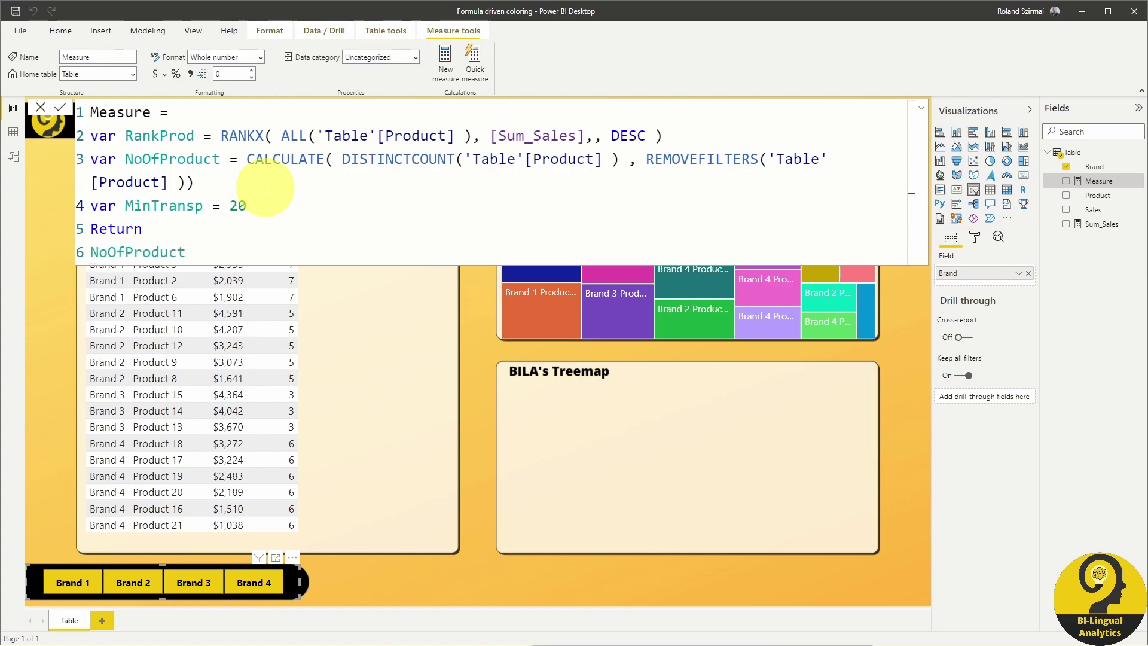
key(shift+Return)
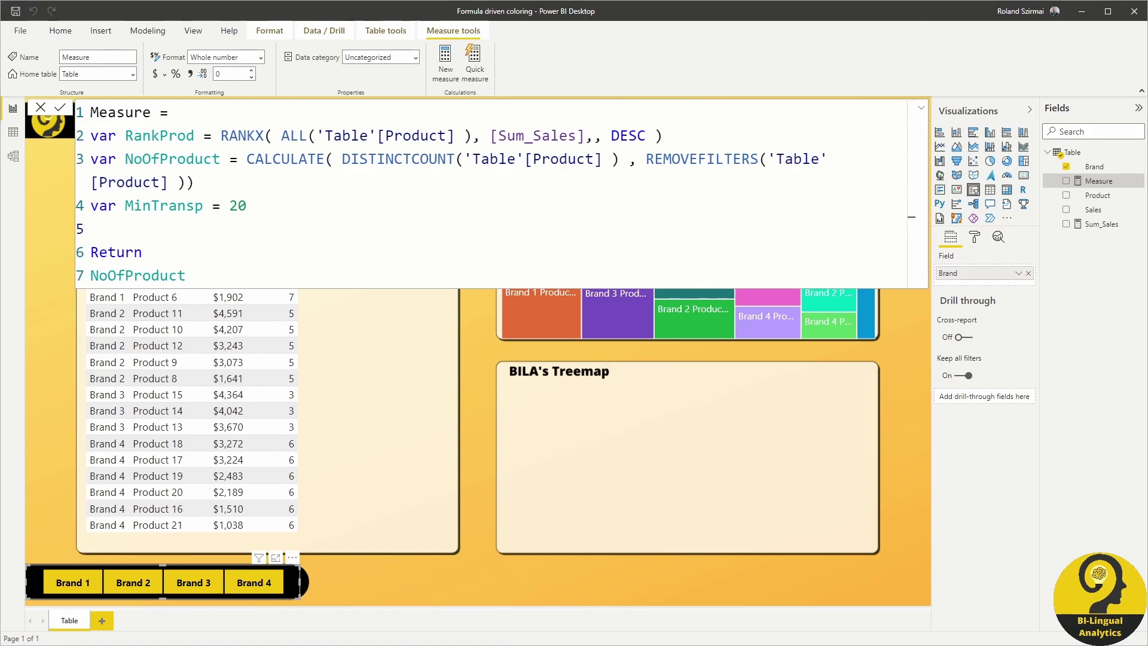
click(154, 230)
text(var Transp = SWITCH(     TRUE(),     RankProd = 1, 1,      (100 -  DIVIDE( 100 - MinTransp , NoOfProduct - 1 ) * (RankProd - 1) ) / 100 ))
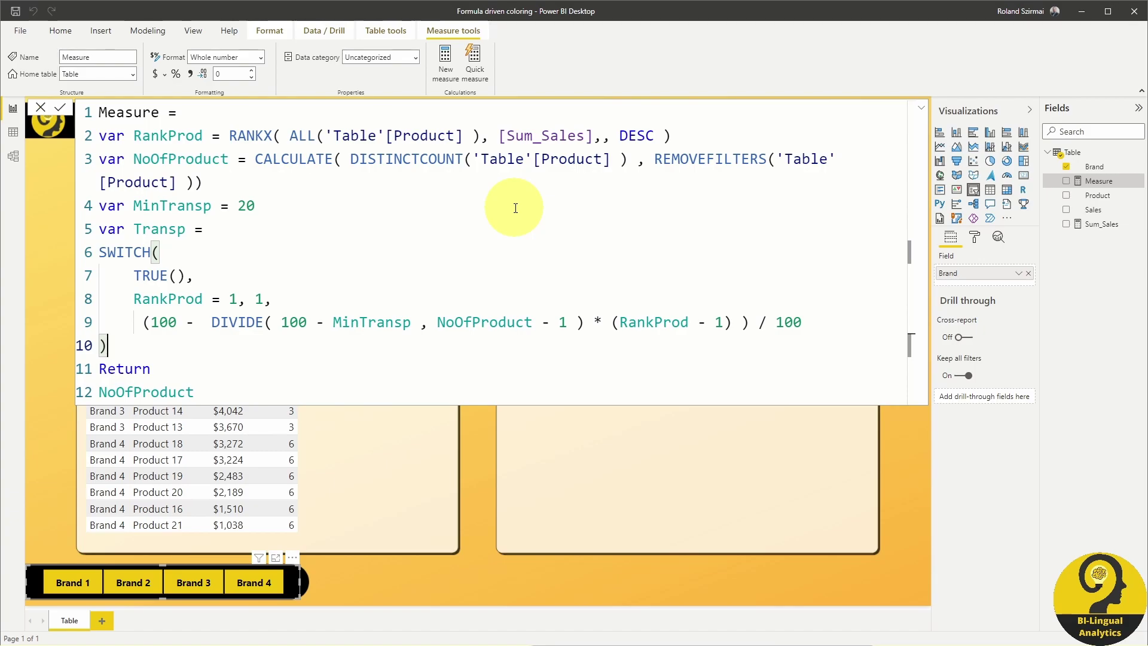
Review the transparency formula's parts: 100 - MinTransp, NoOfProduct - 1 and (RankProd - 1)
click(285, 322)
drag(287, 323, 412, 342)
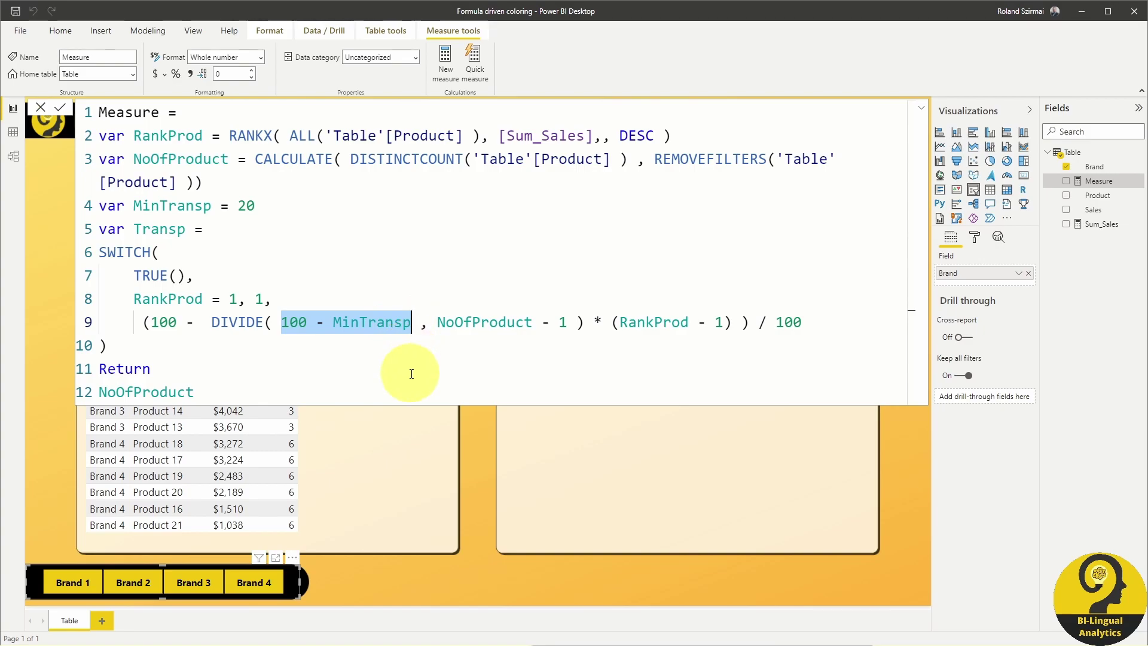
drag(434, 326, 574, 326)
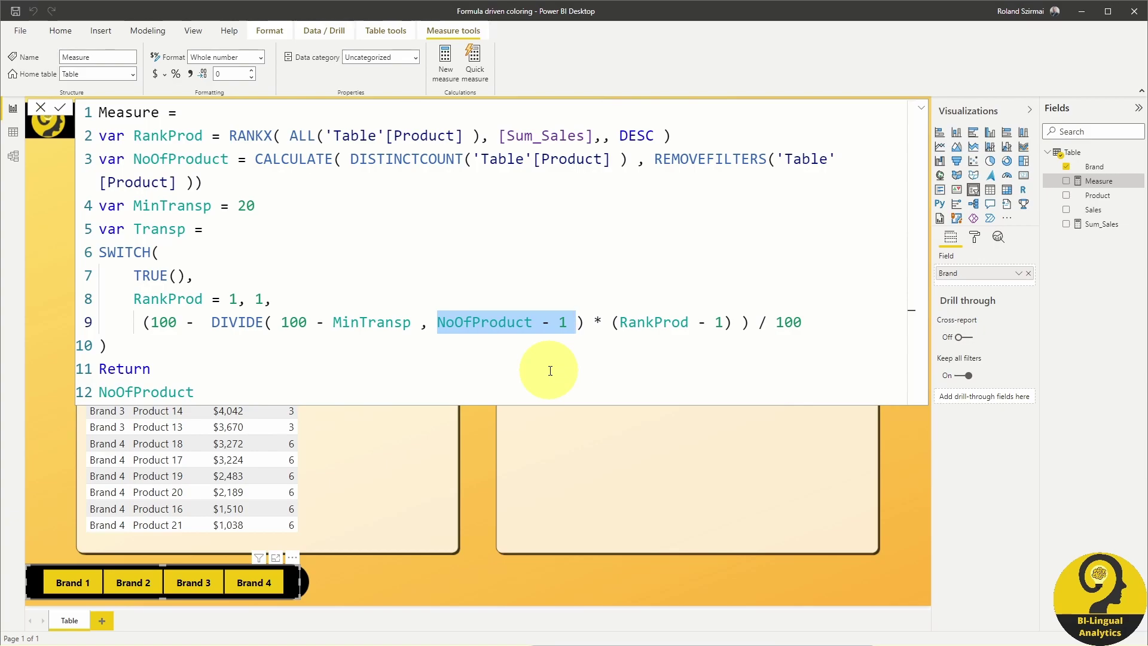
drag(613, 322, 732, 322)
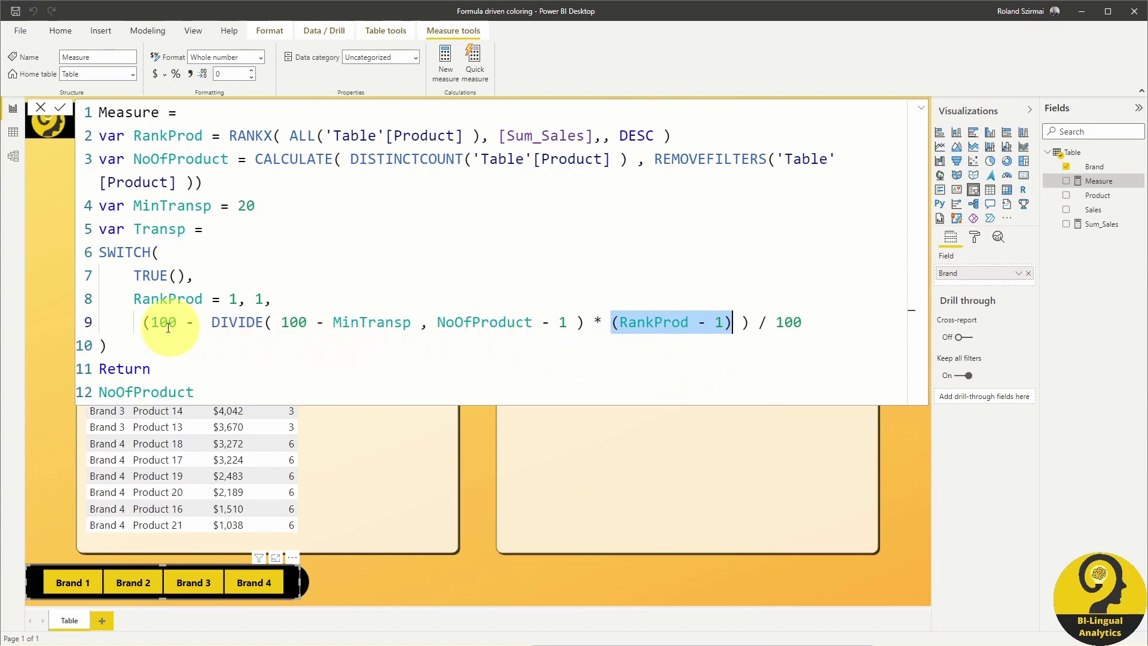
drag(142, 322, 204, 323)
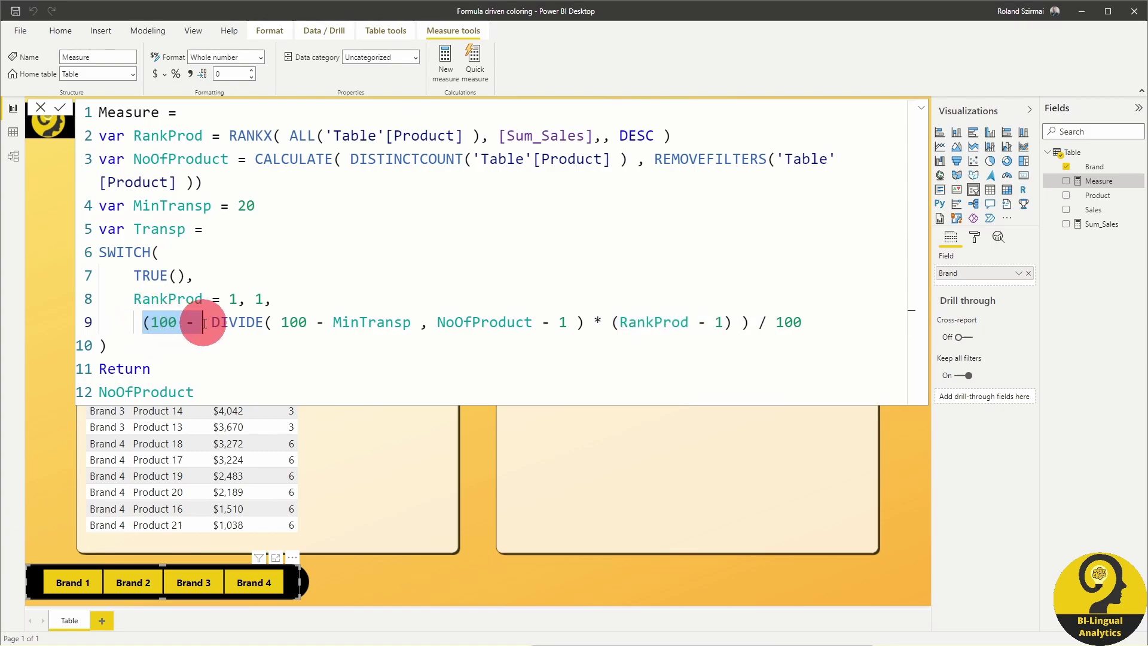
click(756, 320)
click(764, 355)
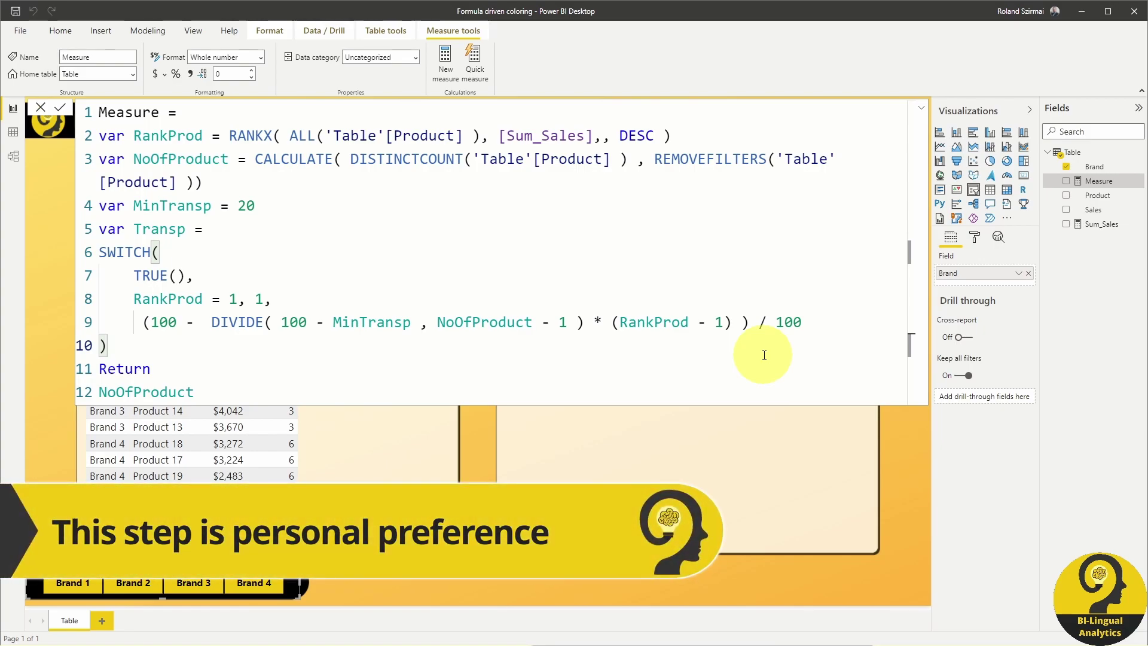
Add a Color variable giving each brand an hsla string with Transp alpha, replacing NoOfProduct in RETURN
key(Return)
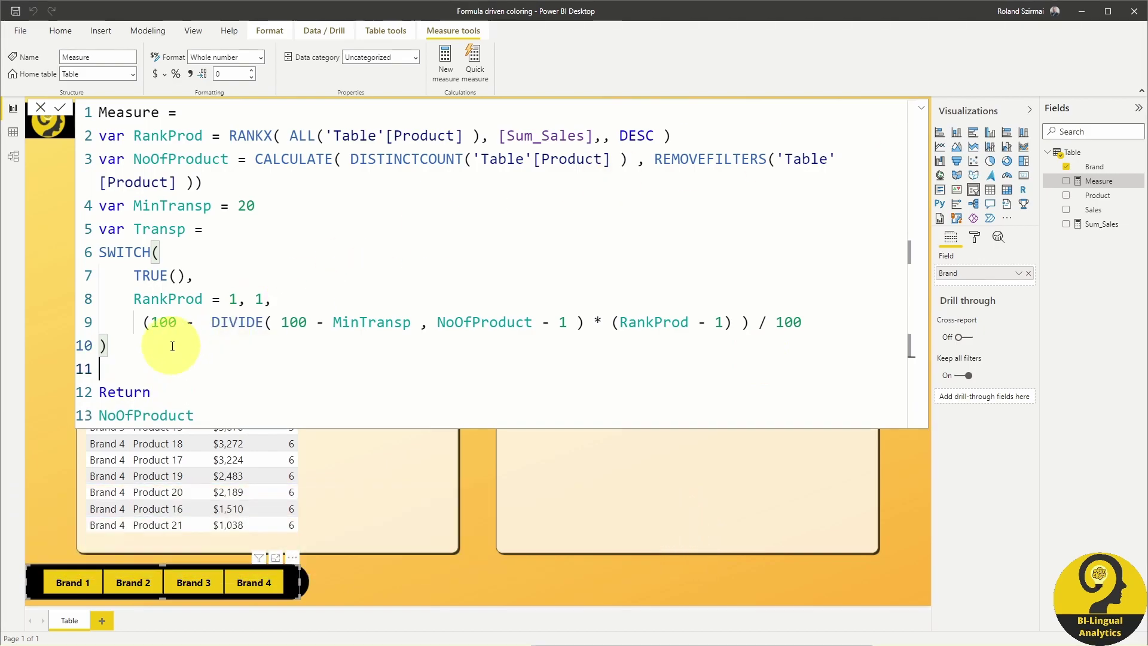
text(var Color = SWITCH(     TRUE(),     SELECTEDVALUE( 'Table'[Brand] )="Brand 1", "hsla(120, 100%, 25%, " & Transp & ")" ,     SELECTEDVALUE( 'Table'[Brand] )="Brand 2", "hsla(240, 100%, 25%, " & Transp & ")" ,     SELECTEDVALUE( 'Table'[Brand] )="Brand 3", "hsla(0, 100%, 50%, " & Transp & ")" ,     SELECTEDVALUE( 'Table'[Brand] )="Brand 4", "hsla(300, 100%, 50%, " & Transp & ")" ))
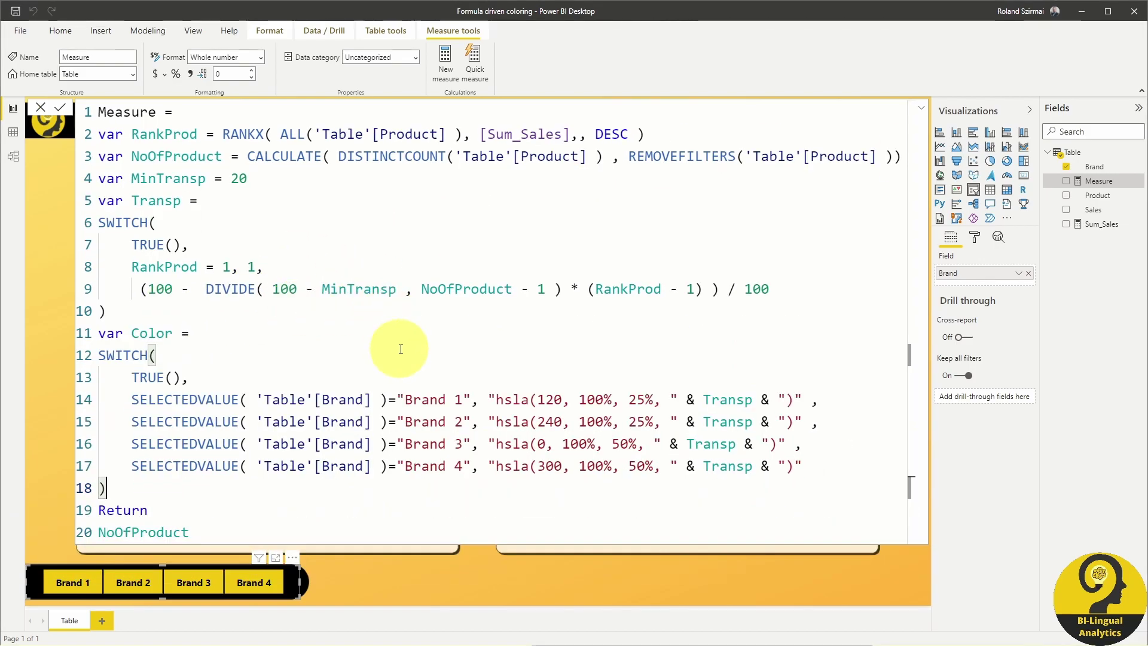
drag(488, 400, 661, 400)
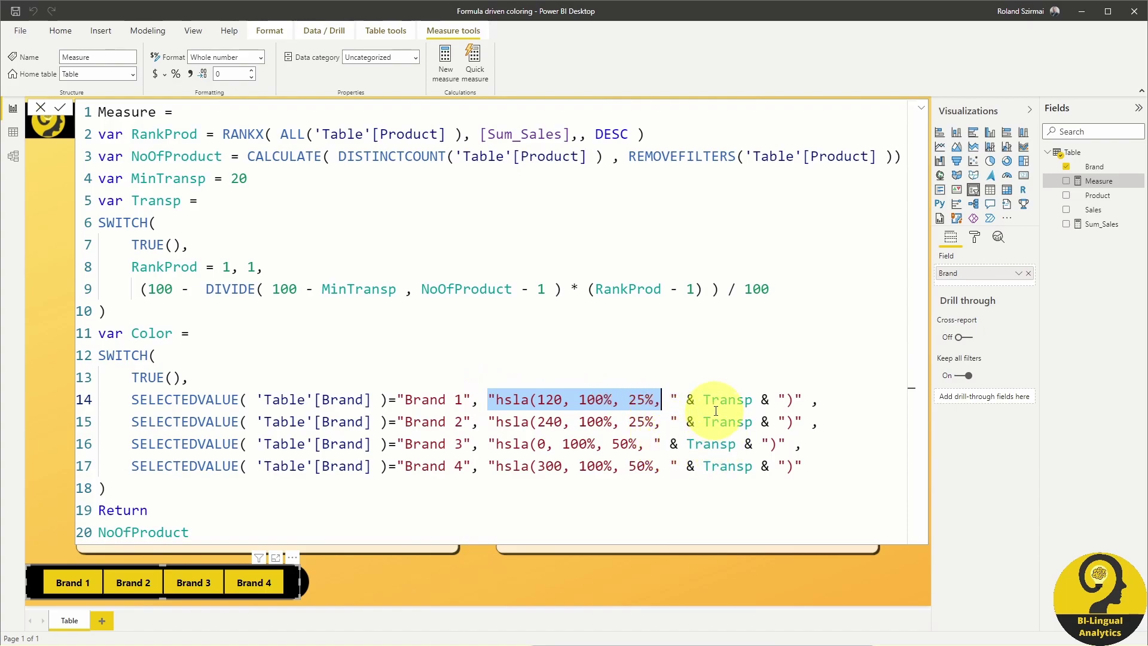
double_click(738, 400)
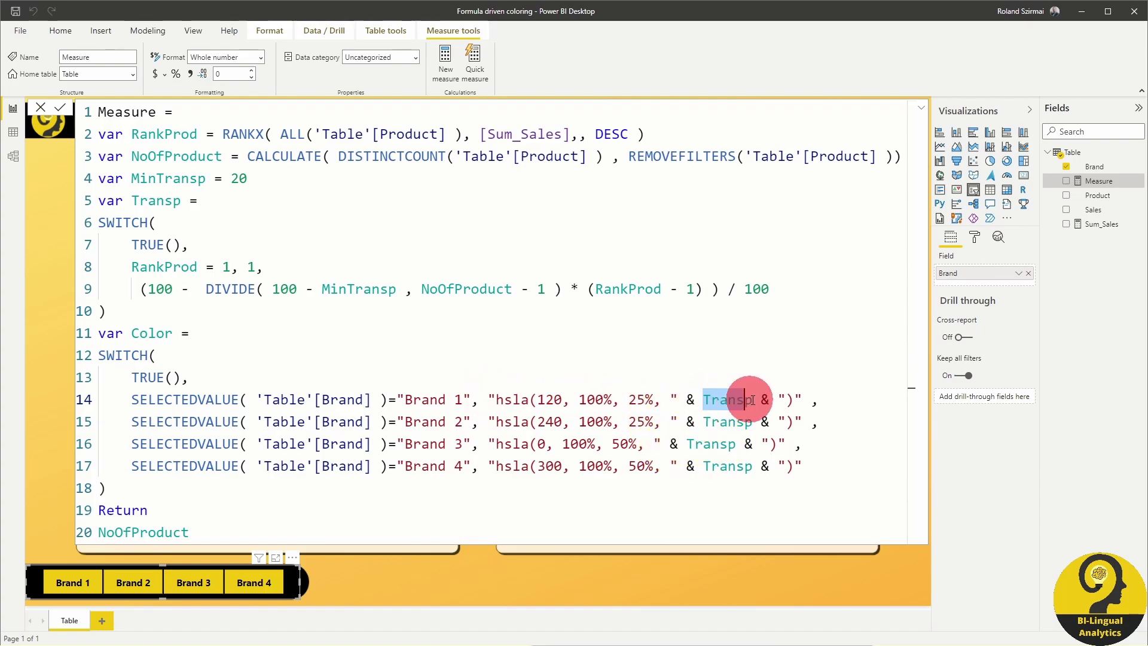
click(846, 402)
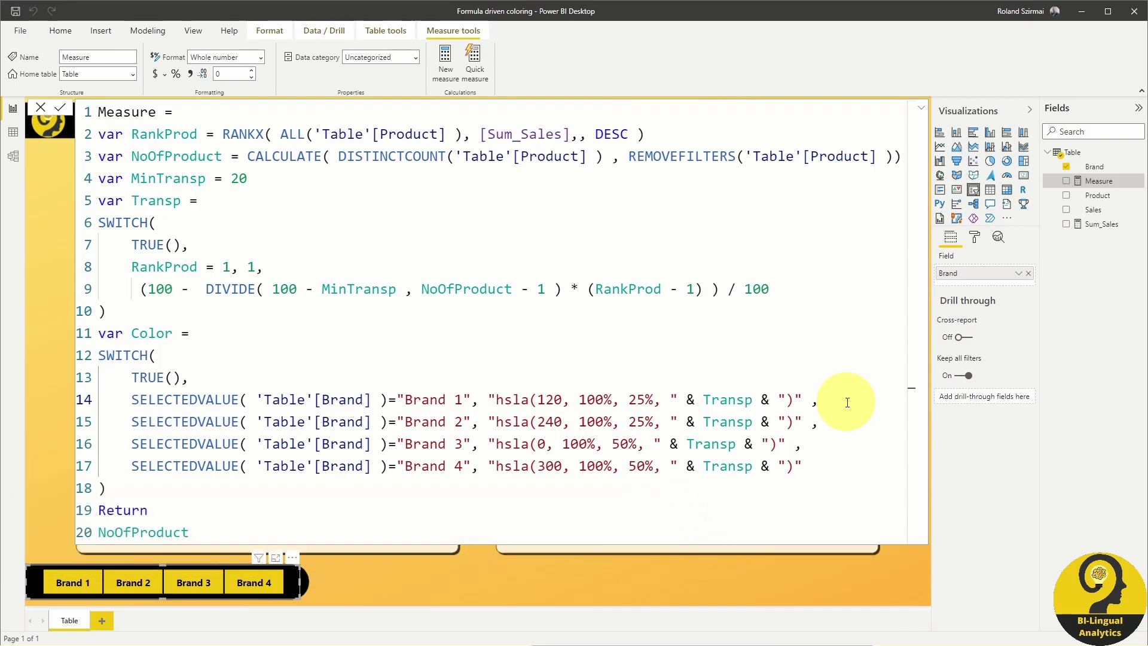
double_click(179, 532)
Make the measure RETURN Color and commit it
text(Color)
key(Return)
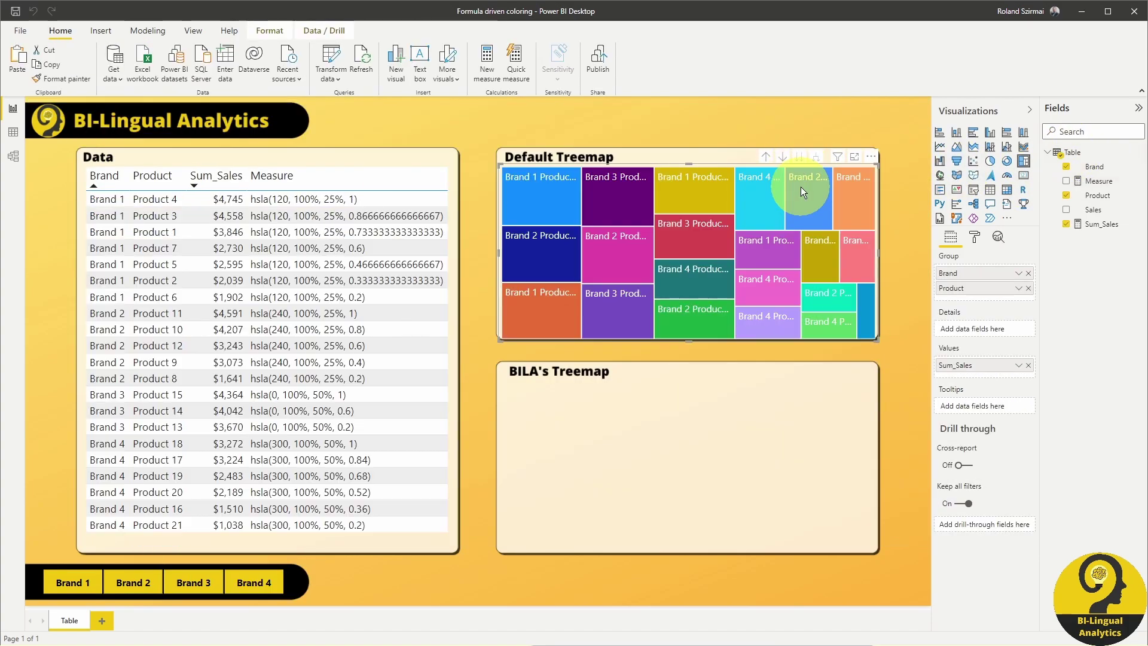
click(781, 405)
Colour BILA's Treemap data colours by the Field value of the Measure field
click(974, 236)
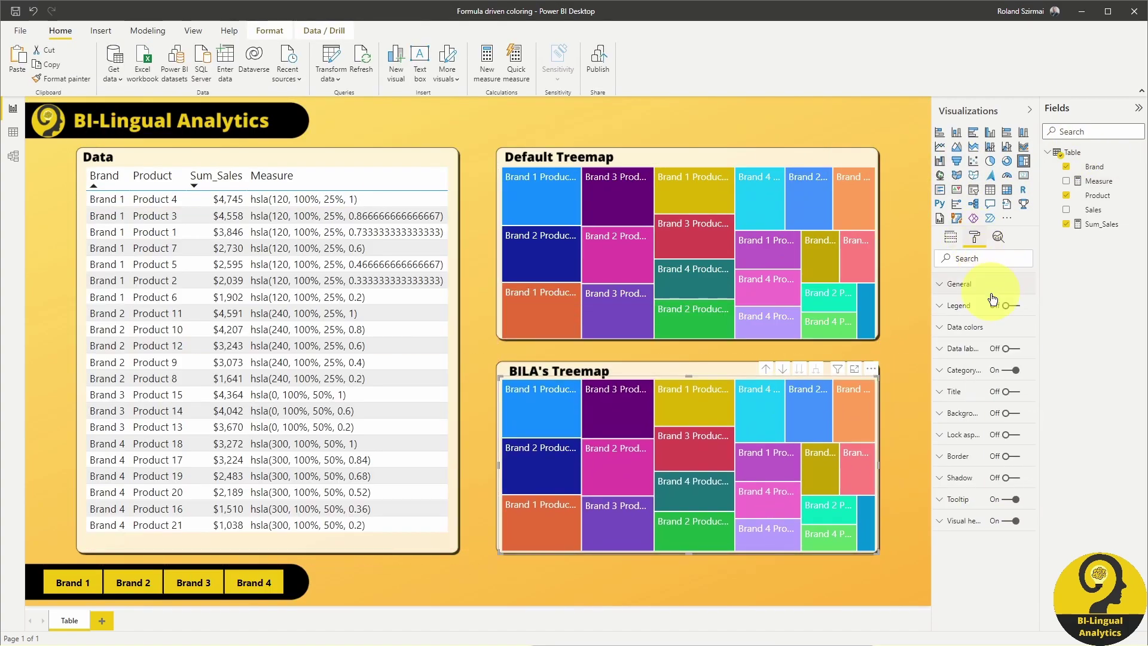
click(971, 327)
click(980, 353)
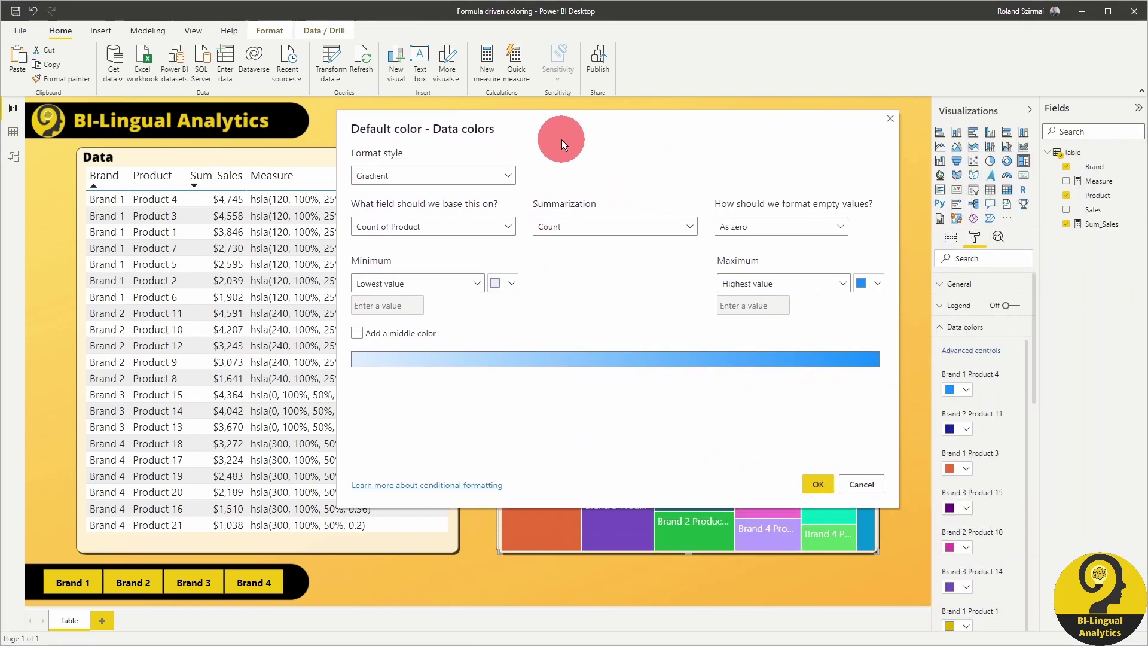
click(472, 181)
click(370, 221)
click(455, 213)
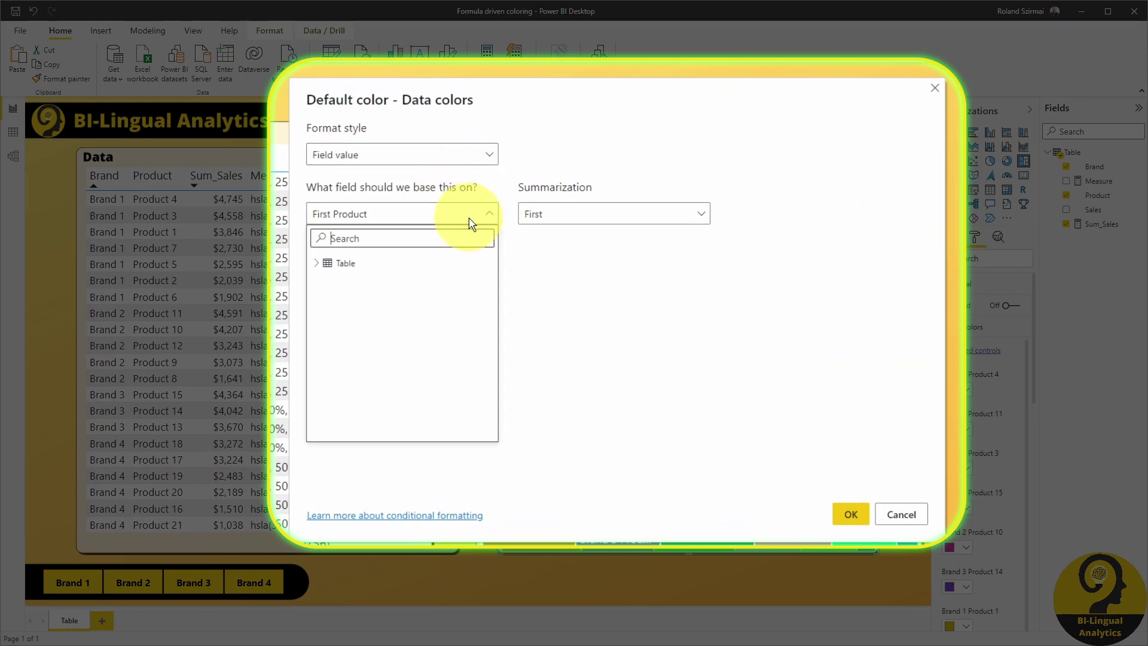
click(335, 263)
click(358, 298)
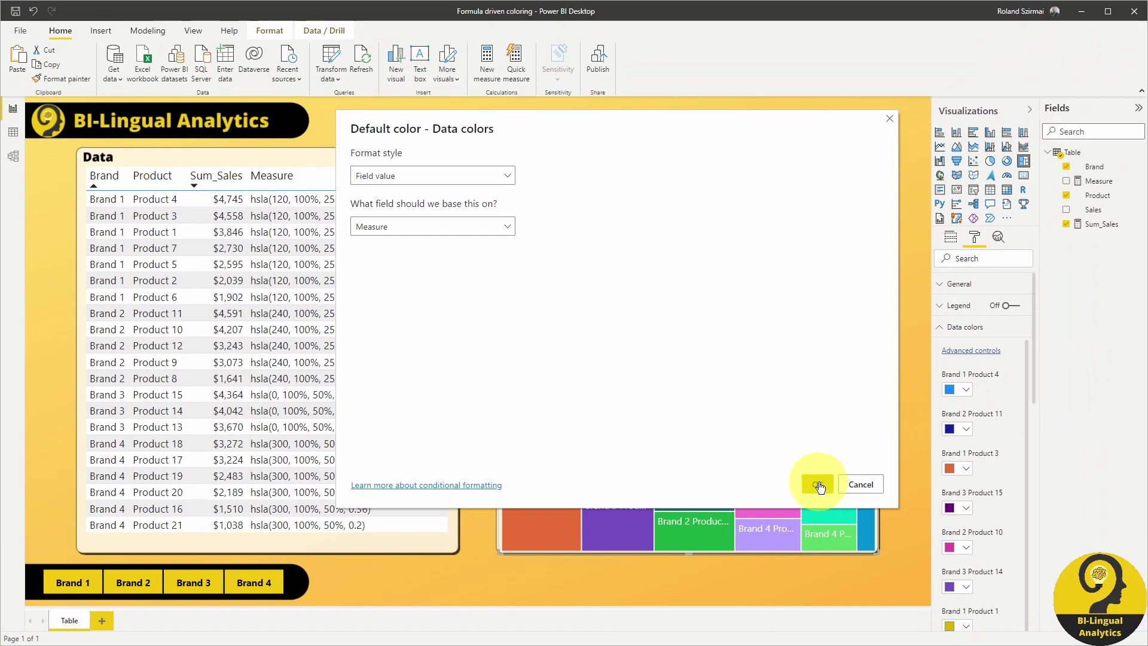
click(817, 485)
click(912, 366)
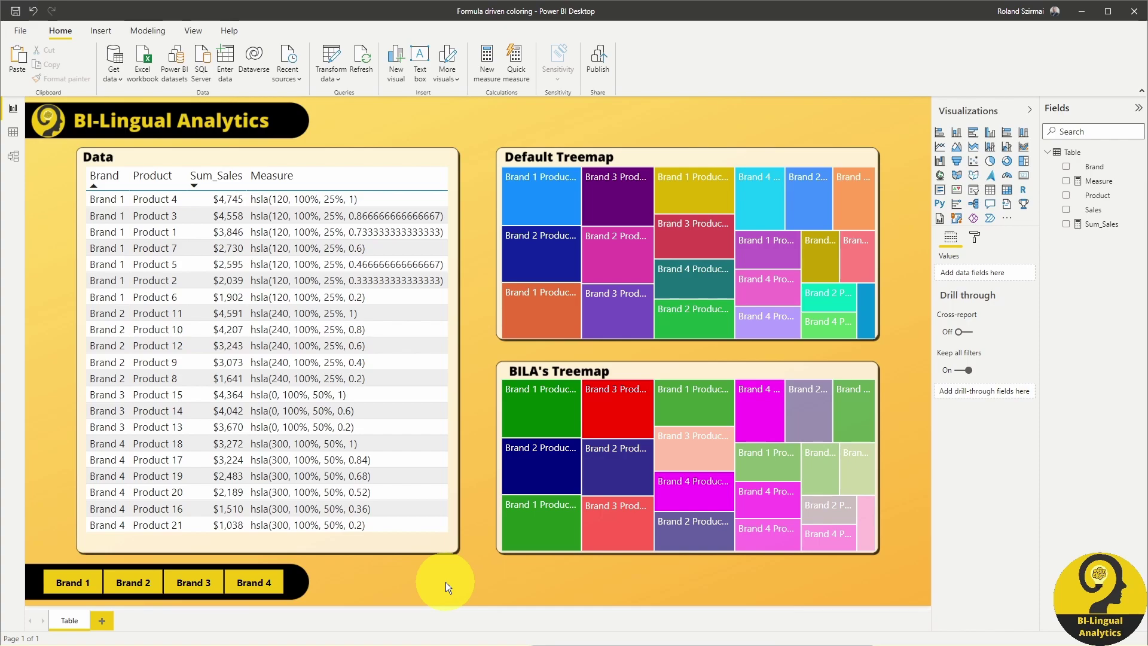
click(78, 579)
click(124, 580)
click(177, 579)
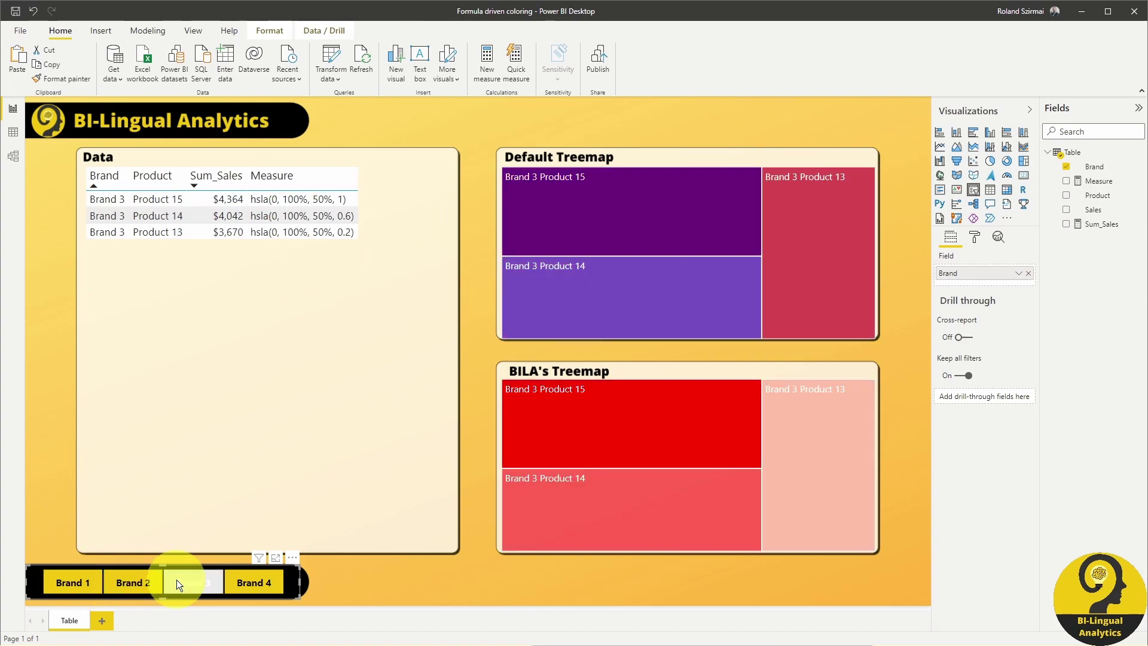
click(242, 583)
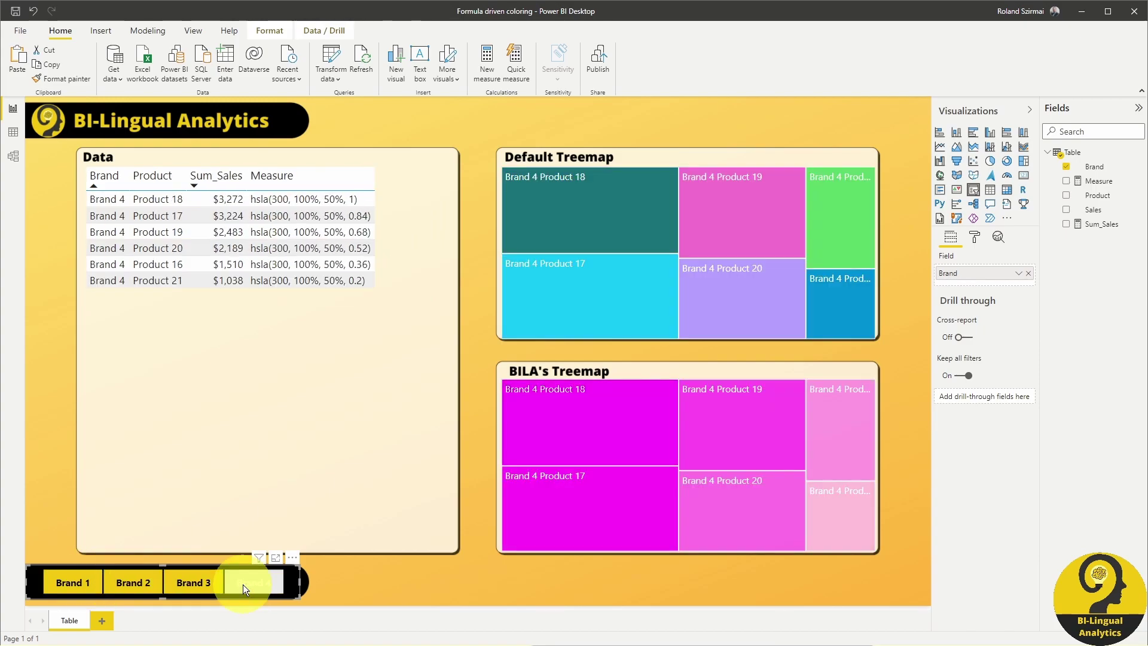
click(243, 583)
click(441, 583)
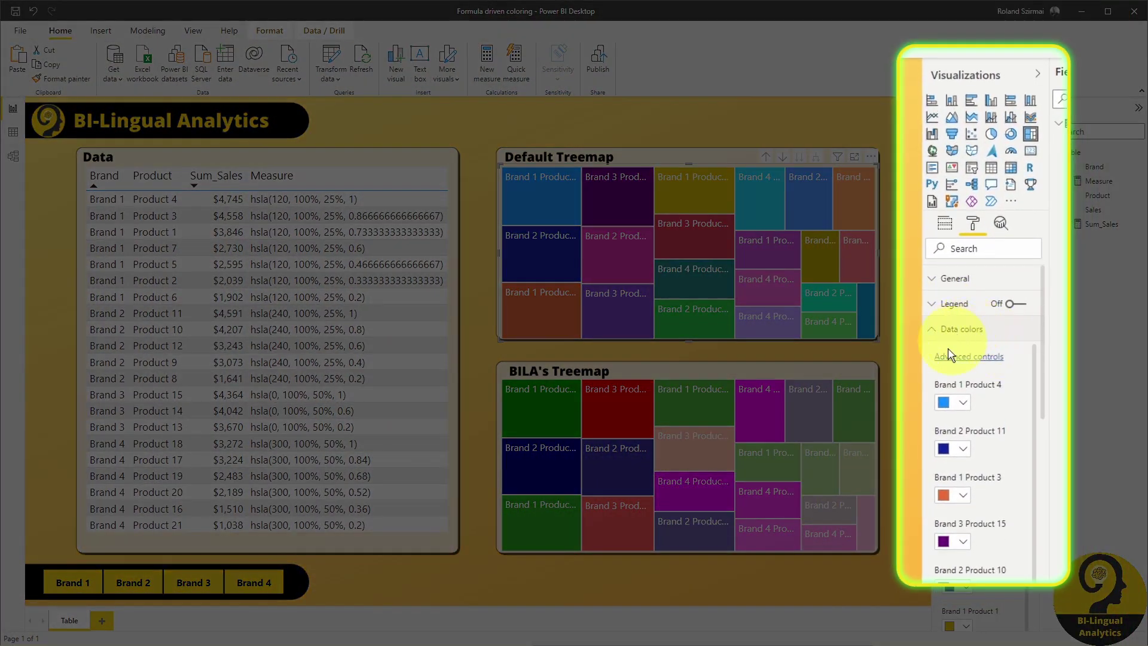
Change the Default Treemap to a donut chart, then to a pie chart
click(1010, 138)
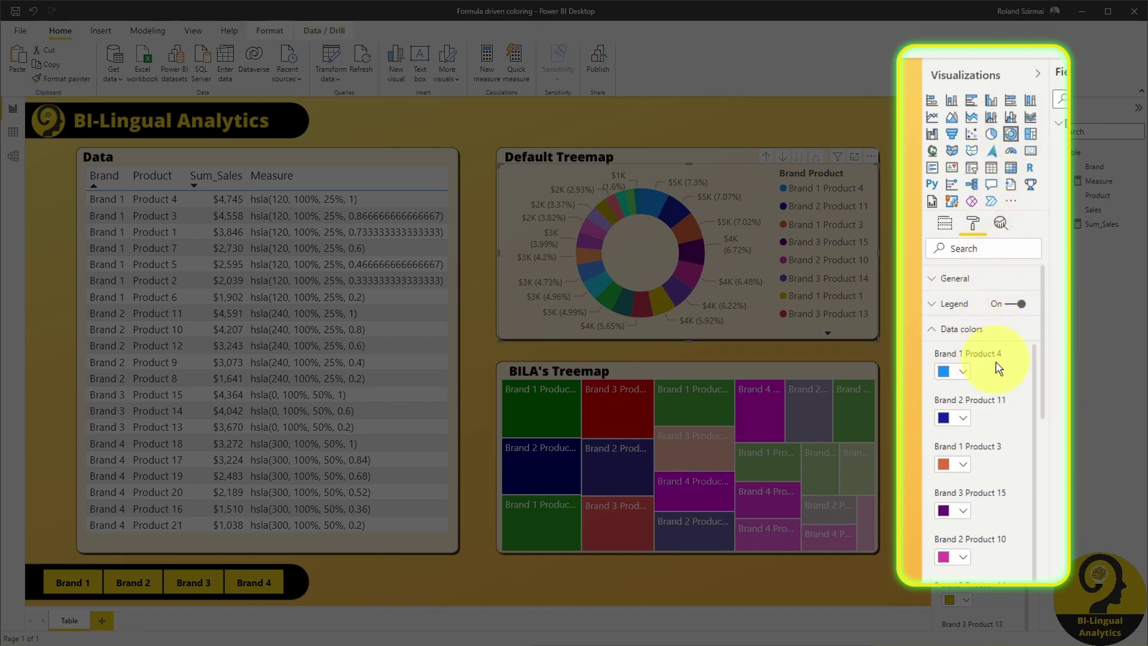
scroll(999, 371, down, 15)
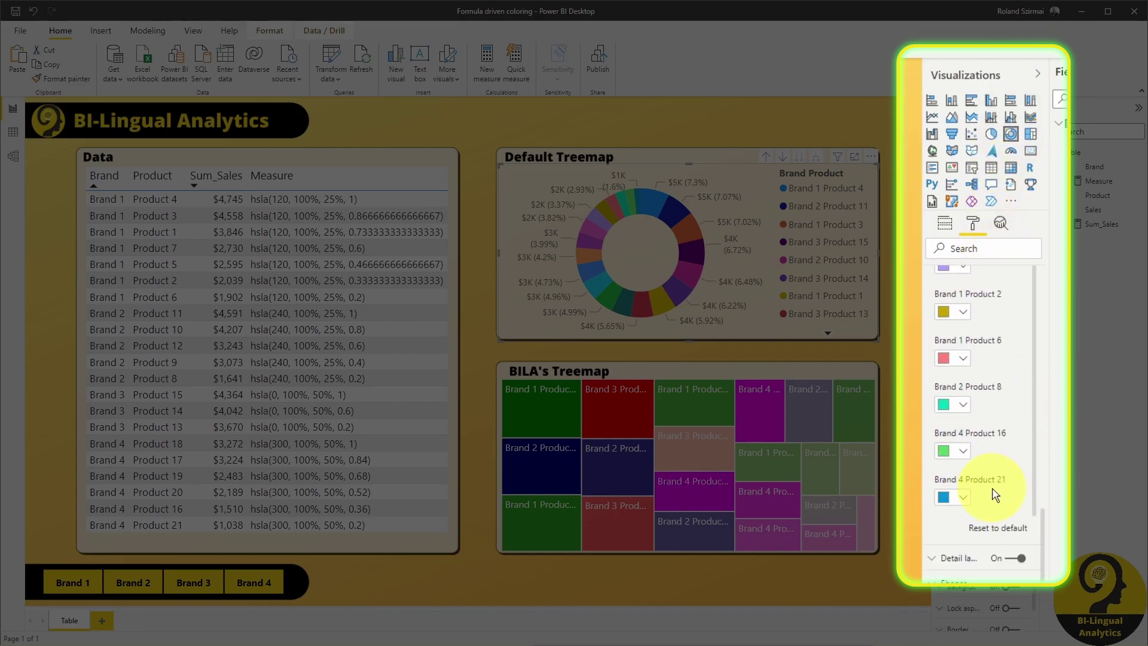
scroll(994, 494, up, 15)
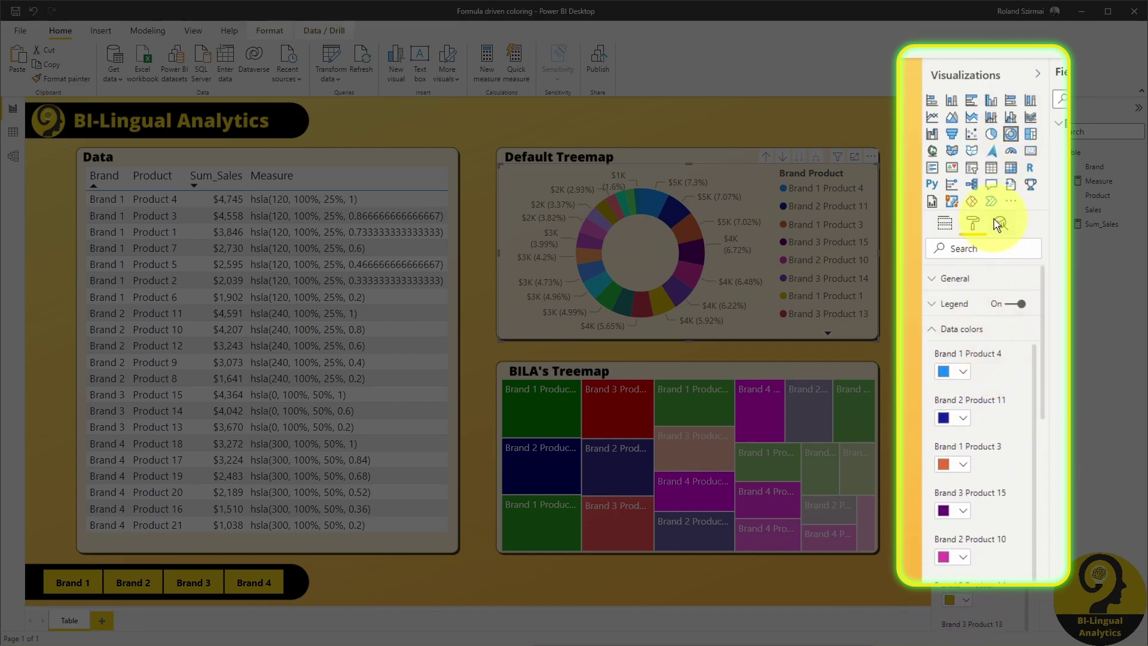
click(991, 133)
scroll(989, 418, down, 2)
scroll(992, 431, up, 3)
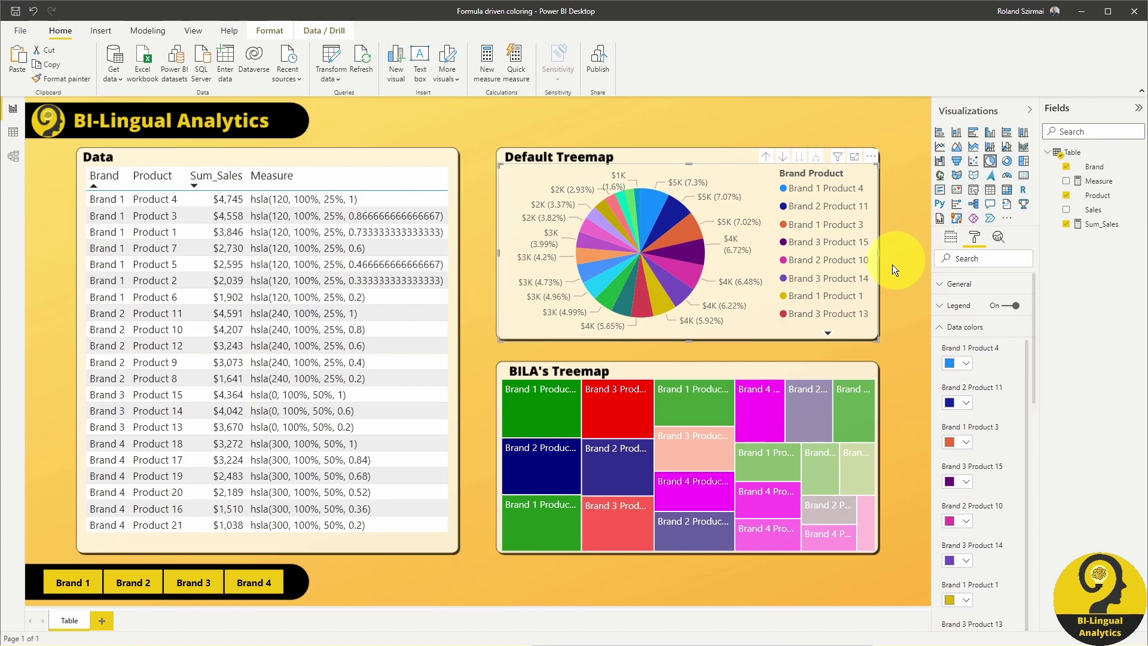
Change BILA's Treemap to a donut chart, then to a pie chart
click(744, 379)
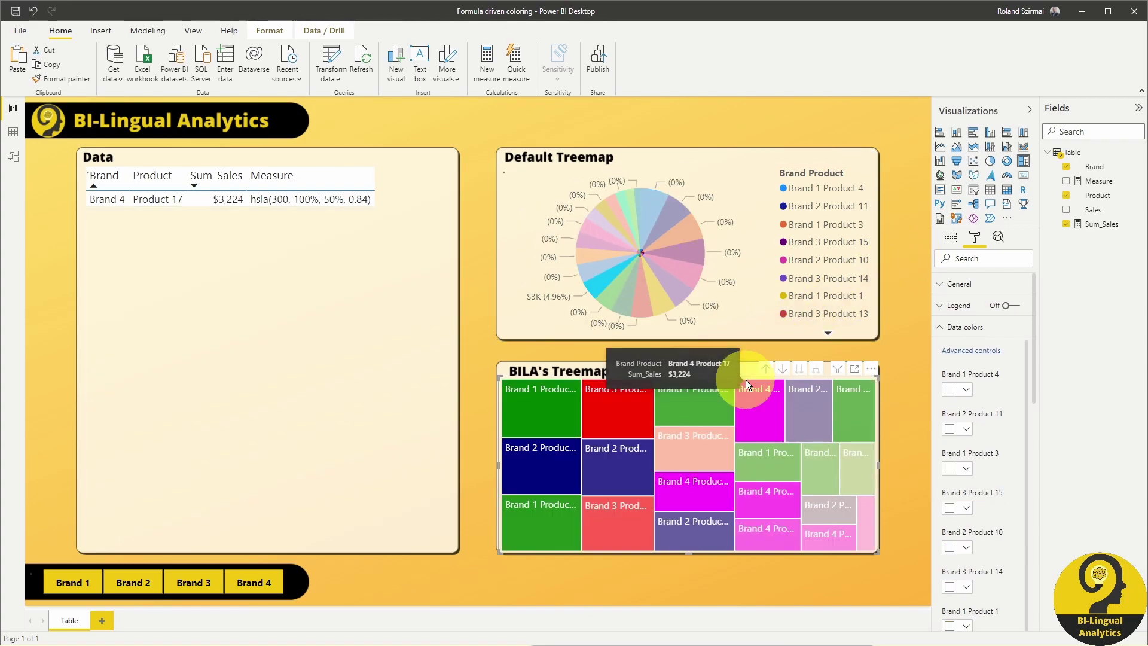
click(744, 379)
click(1006, 162)
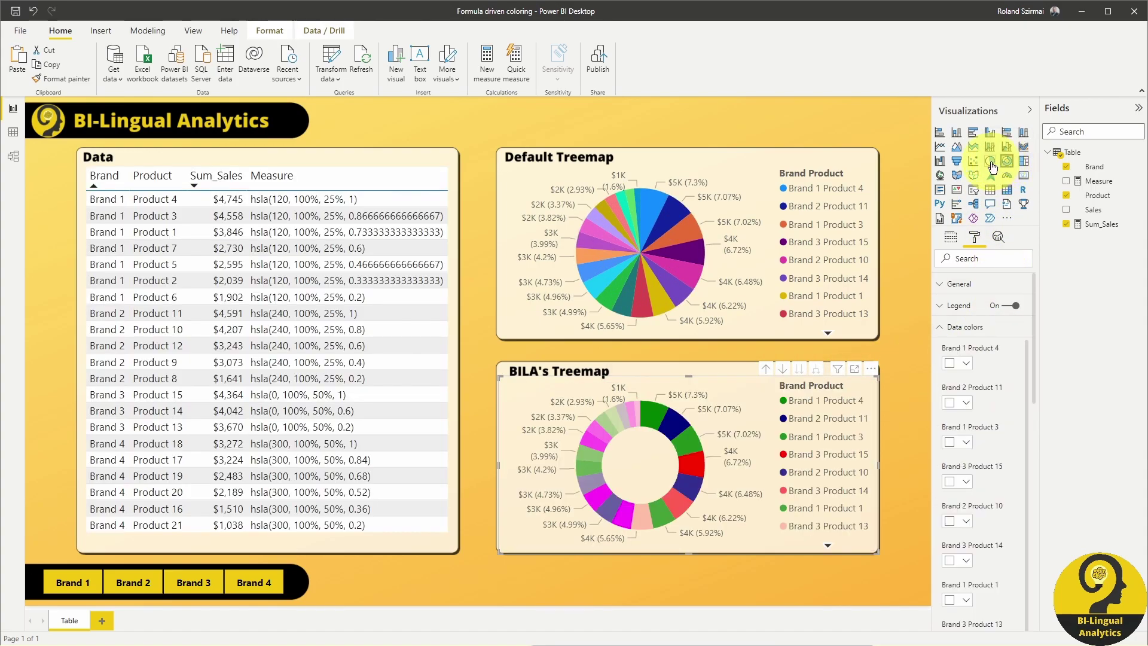
click(990, 163)
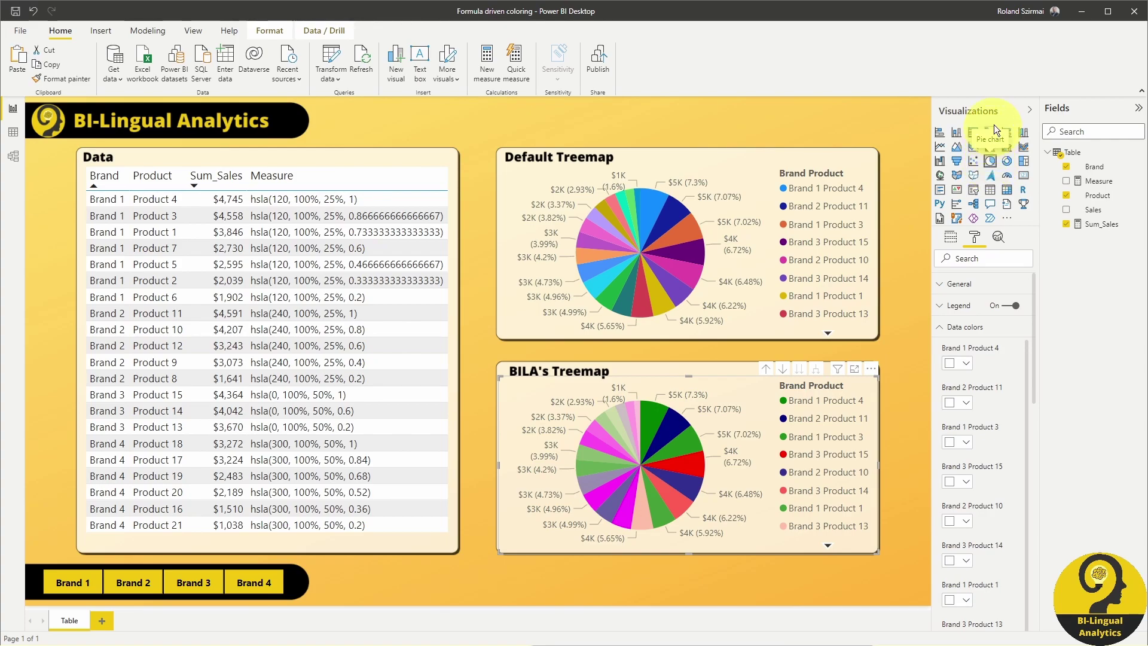
Turn BILA's chart into a column chart and filter through Brand 1 to Brand 4
click(990, 133)
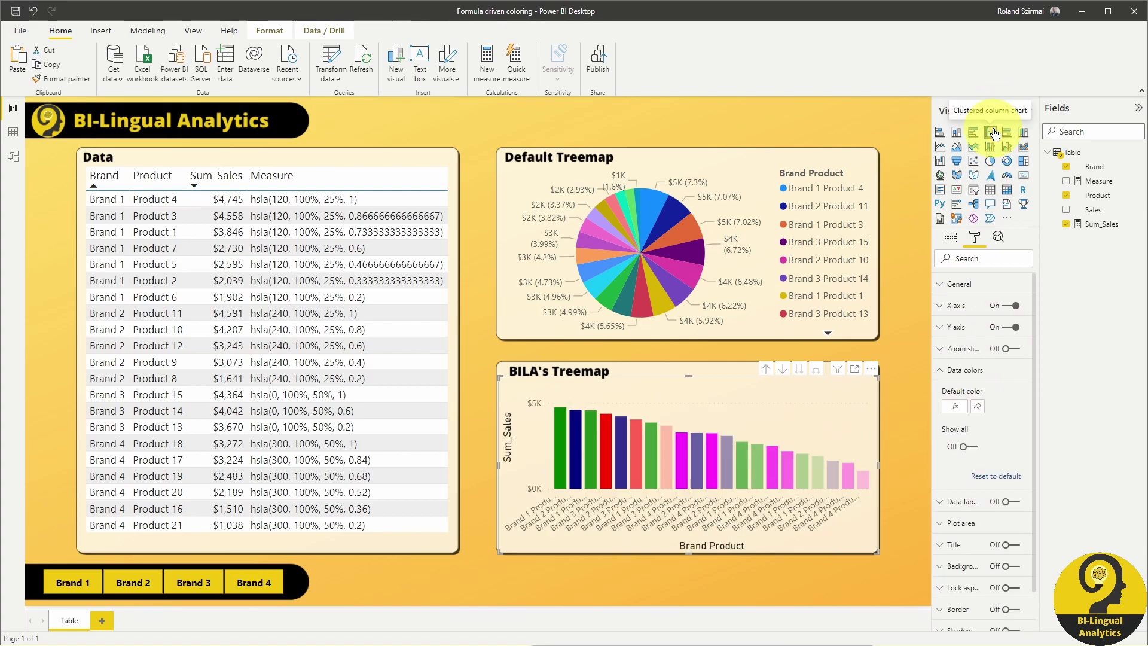
click(88, 583)
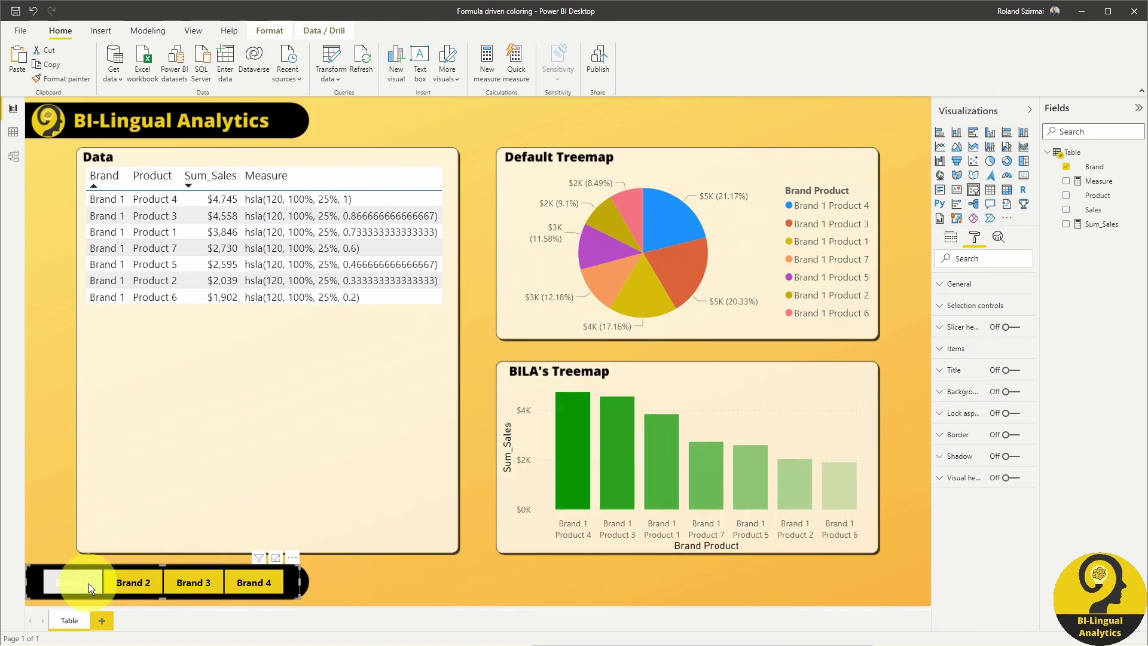
click(134, 579)
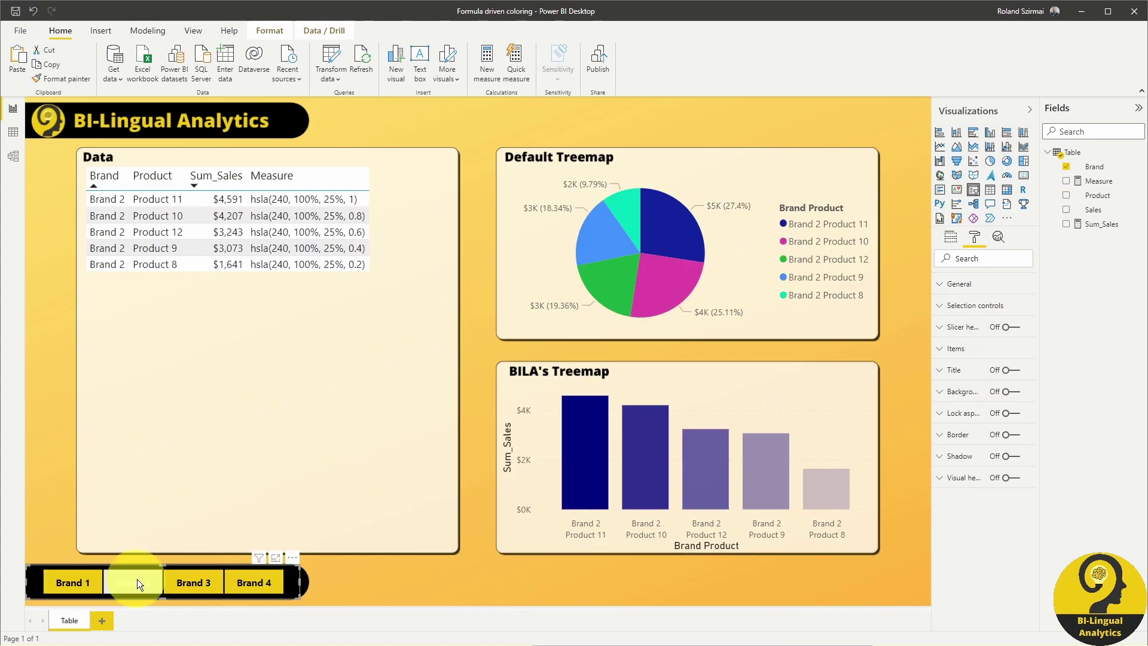
click(178, 579)
click(256, 577)
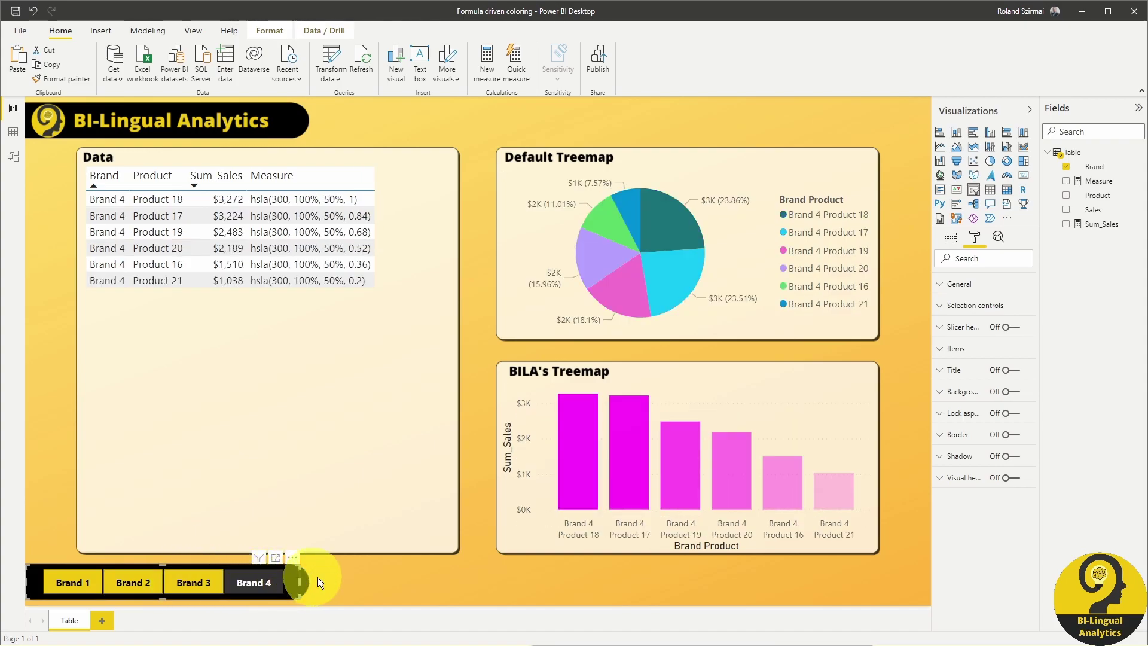